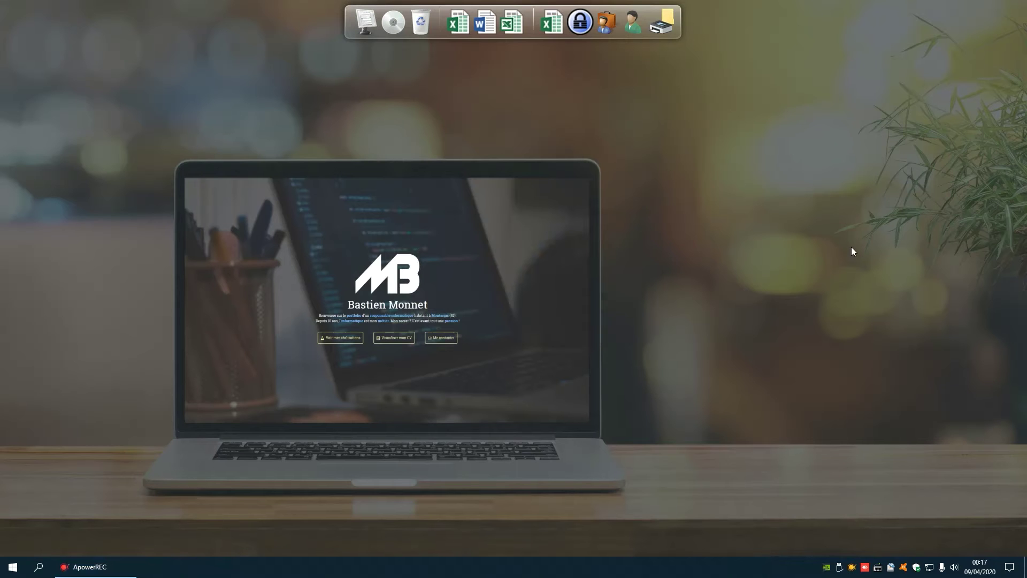
Launch Mozilla Firefox from the Launchy bar
{"action": "key", "text": "alt+space"}
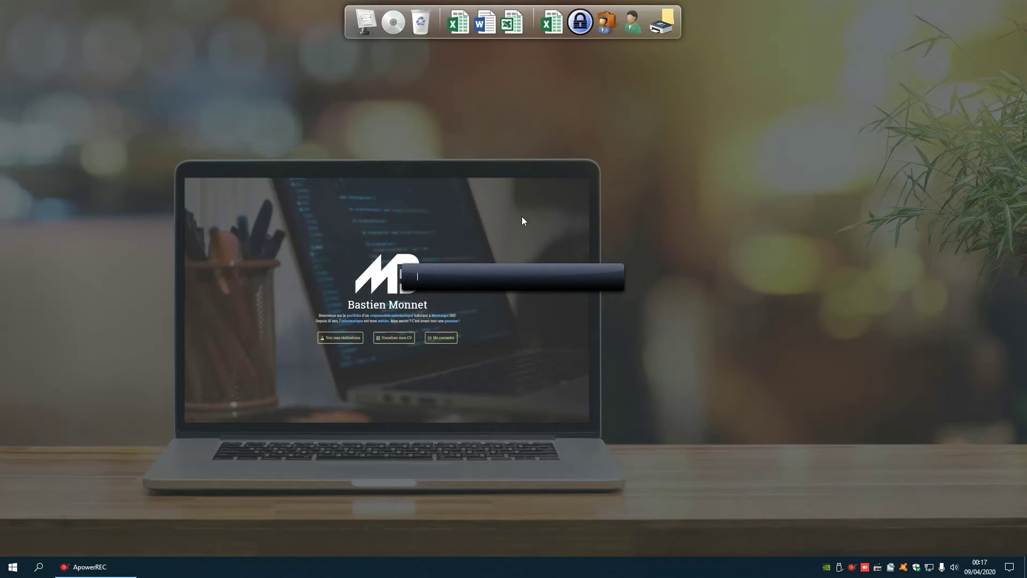
{"action": "type", "text": "fi"}
{"action": "key", "text": "Return"}
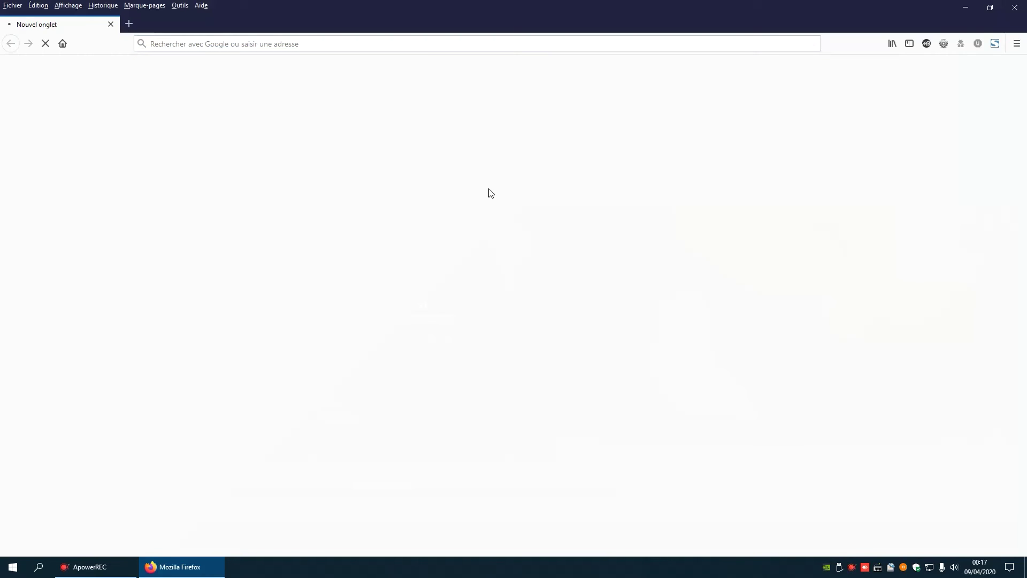
Launch Excel from the Launchy bar, and close the Excel and Firefox windows
{"action": "key", "text": "alt+space"}
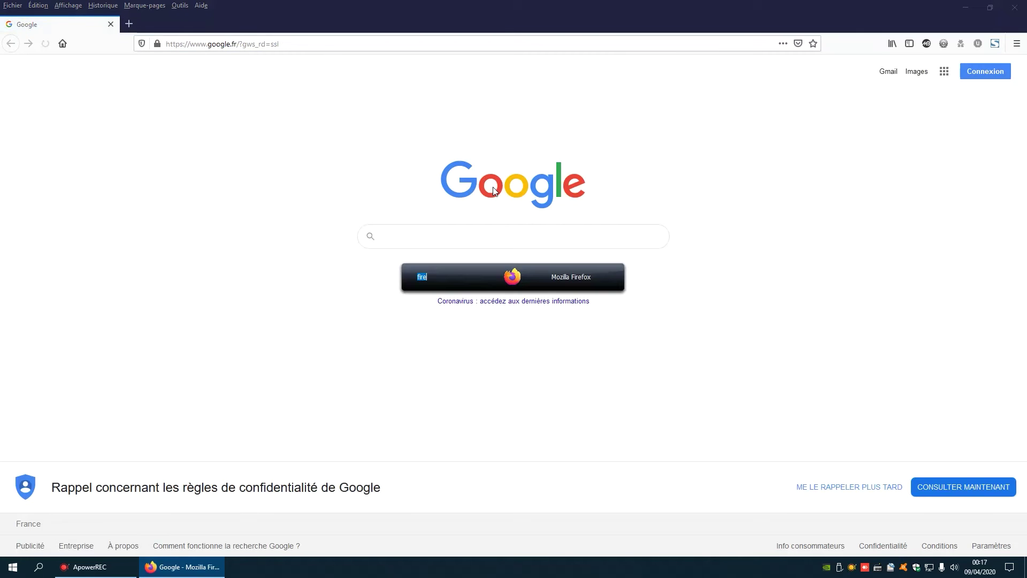
{"action": "type", "text": "excel"}
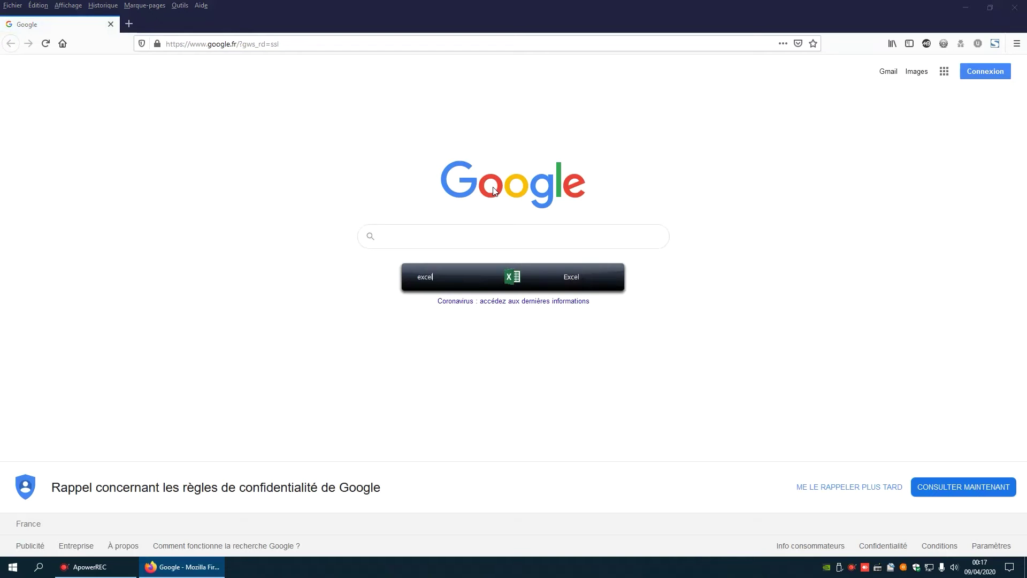
{"action": "key", "text": "Return"}
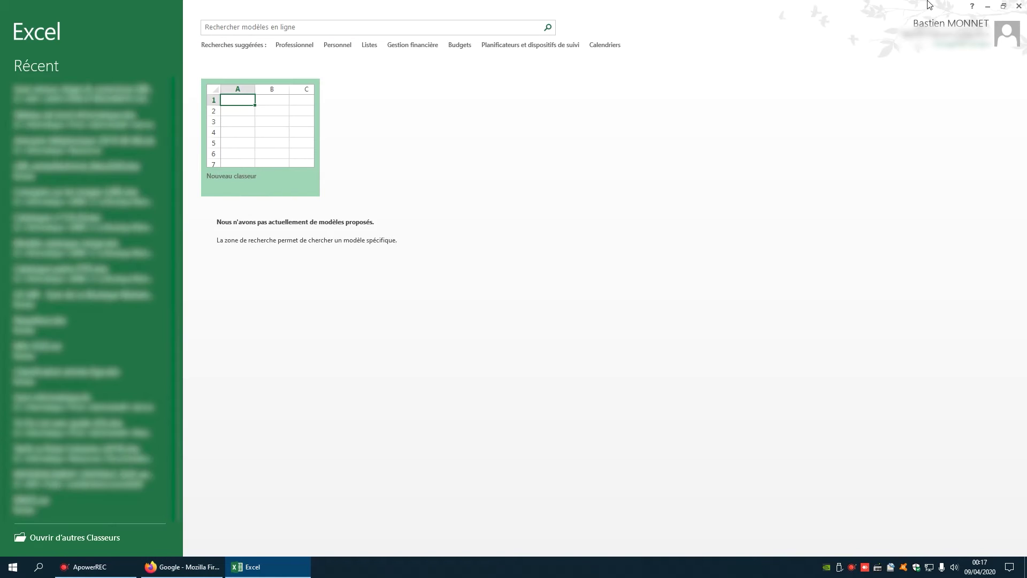
{"action": "left_click", "coordinate": [1018, 5]}
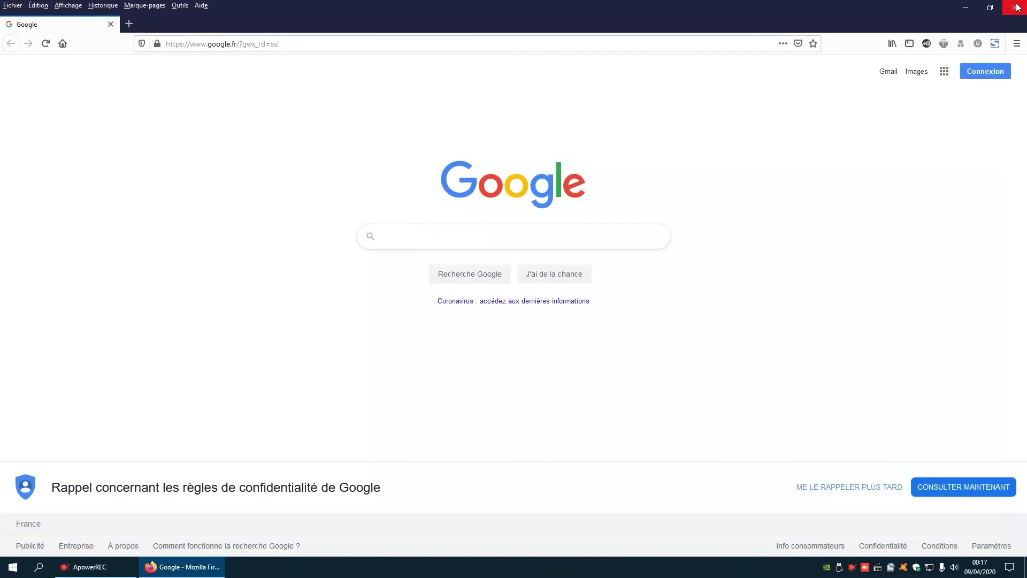
{"action": "left_click", "coordinate": [1020, 7]}
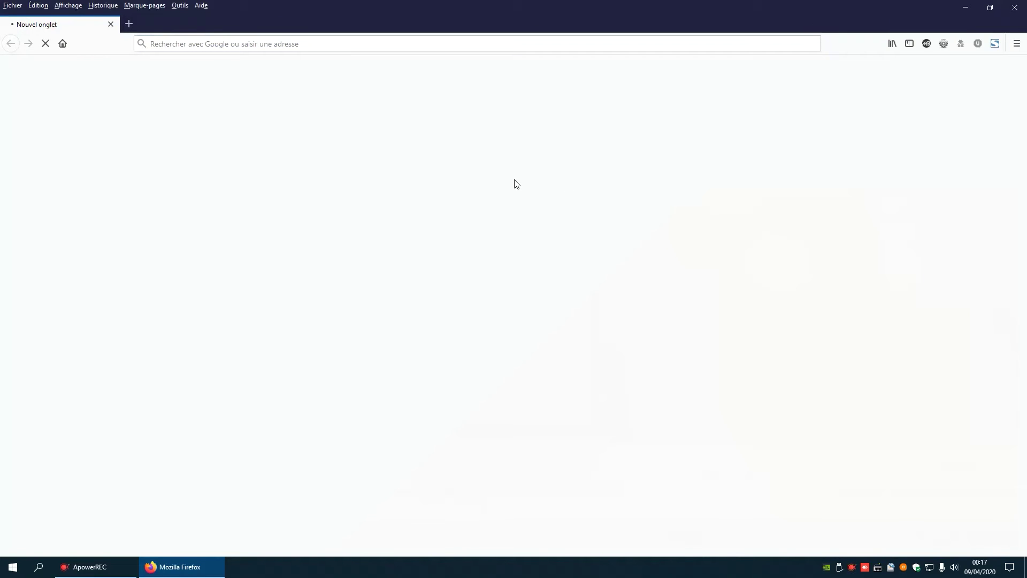
Search Google for "launchy" in Firefox and open the official launchy.net site
{"action": "type", "text": "launch"}
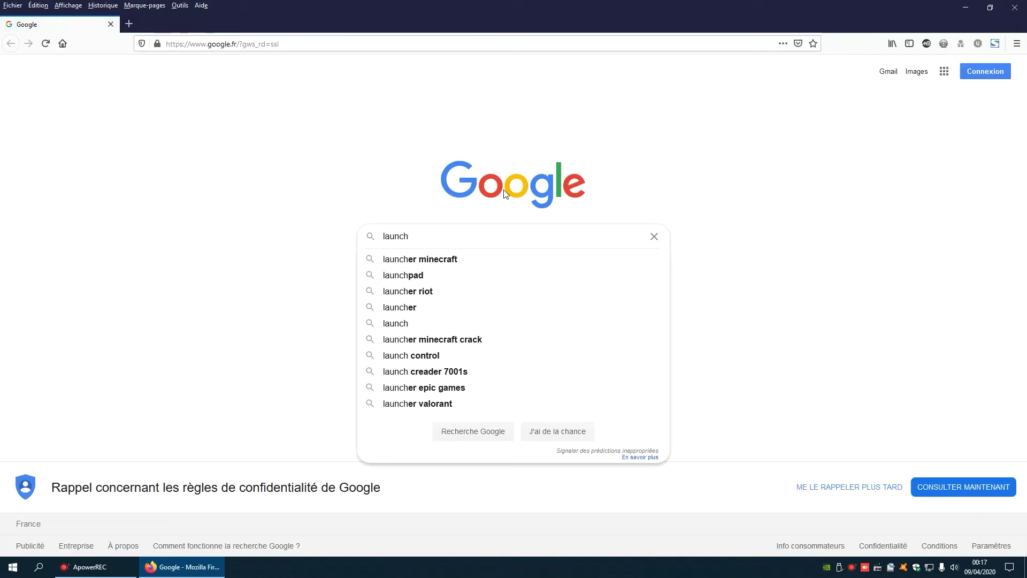
{"action": "type", "text": "y"}
{"action": "key", "text": "Return"}
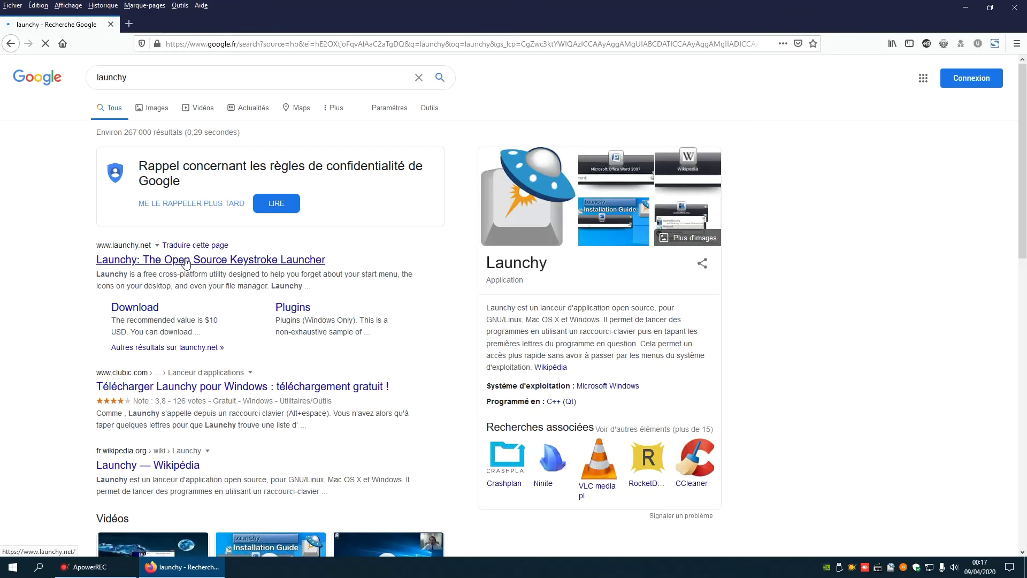
{"action": "left_click", "coordinate": [147, 264]}
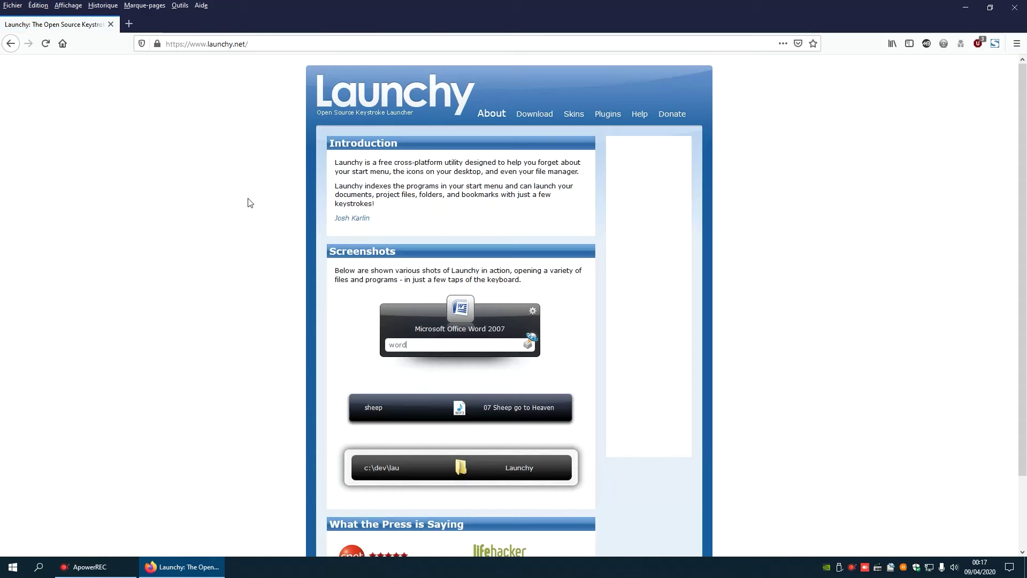
Download the latest stable Windows version (2.5) of Launchy from the site's download page and save Launchy2.5.exe
{"action": "left_click", "coordinate": [534, 116]}
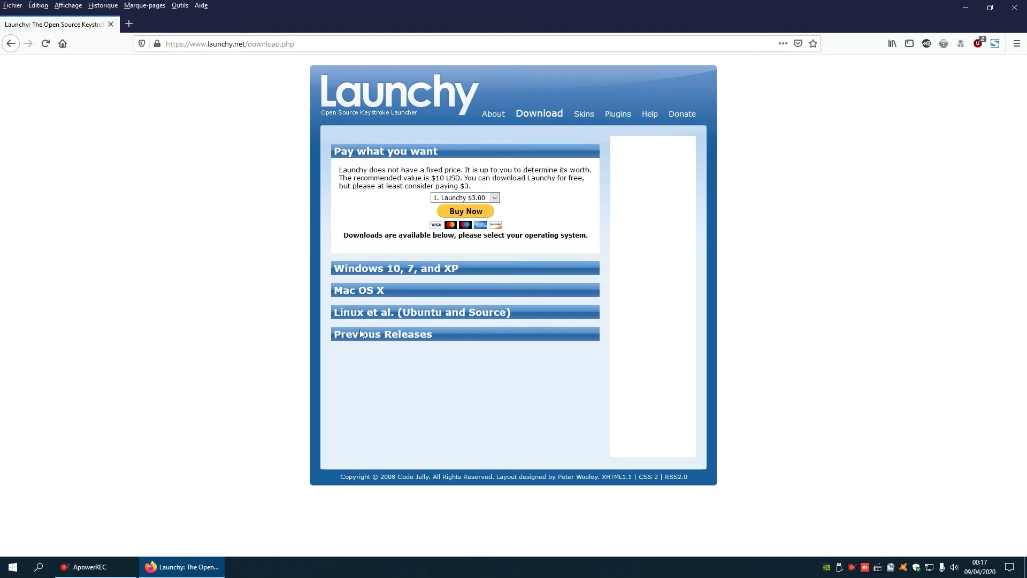
{"action": "left_click", "coordinate": [391, 291]}
{"action": "left_click", "coordinate": [402, 273]}
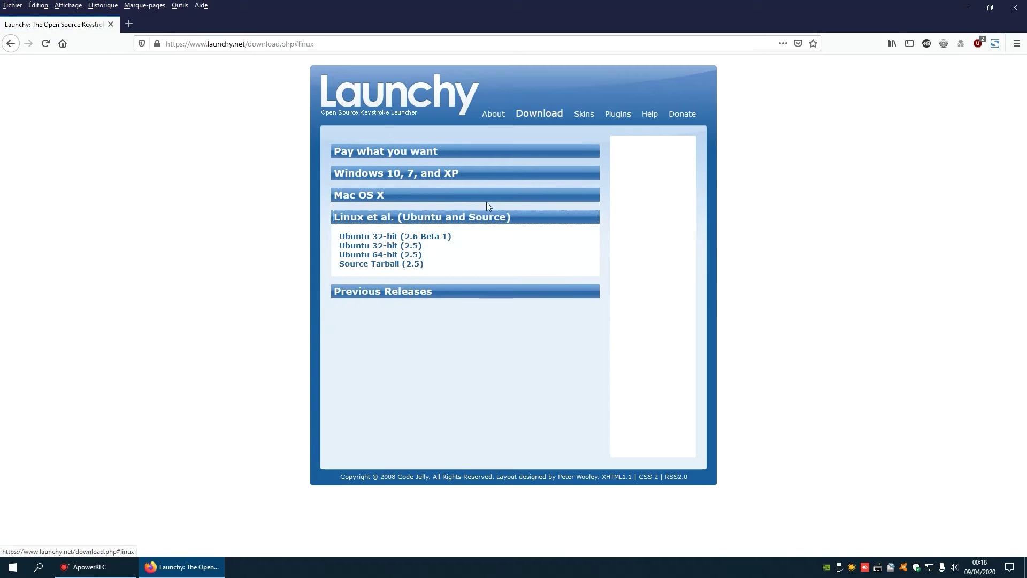
{"action": "left_click", "coordinate": [398, 173]}
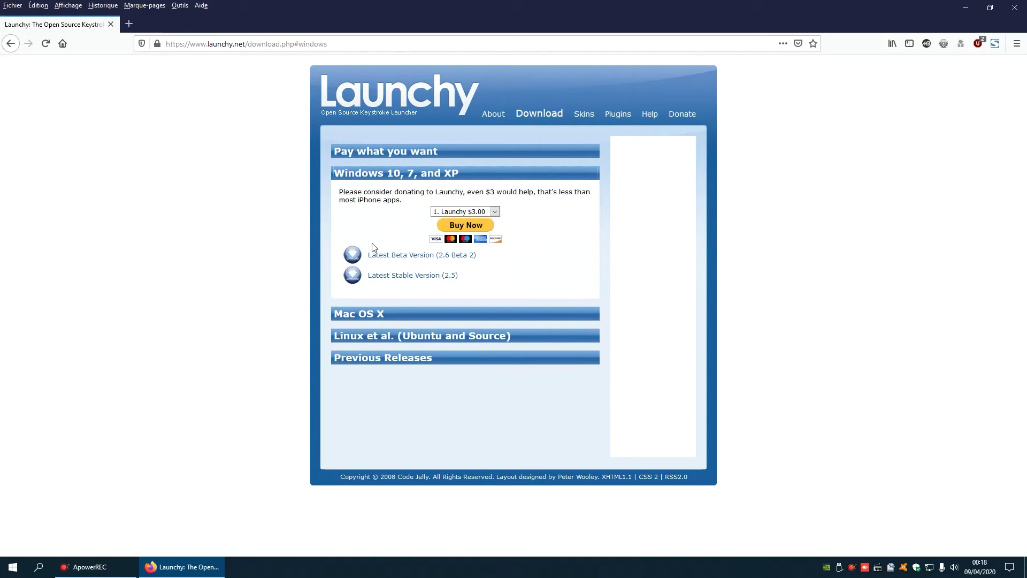
{"action": "left_click", "coordinate": [400, 282]}
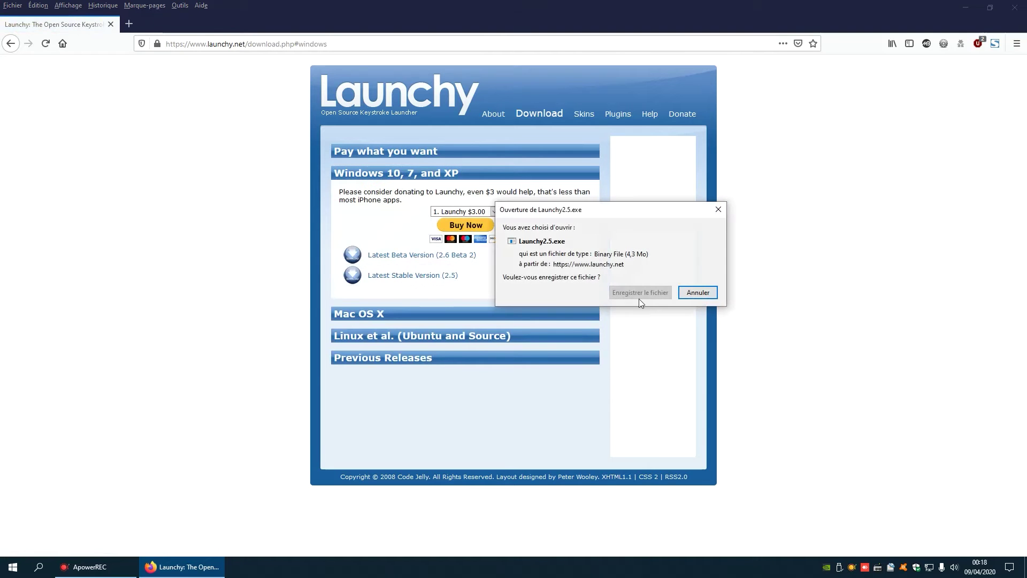
{"action": "left_click", "coordinate": [627, 296]}
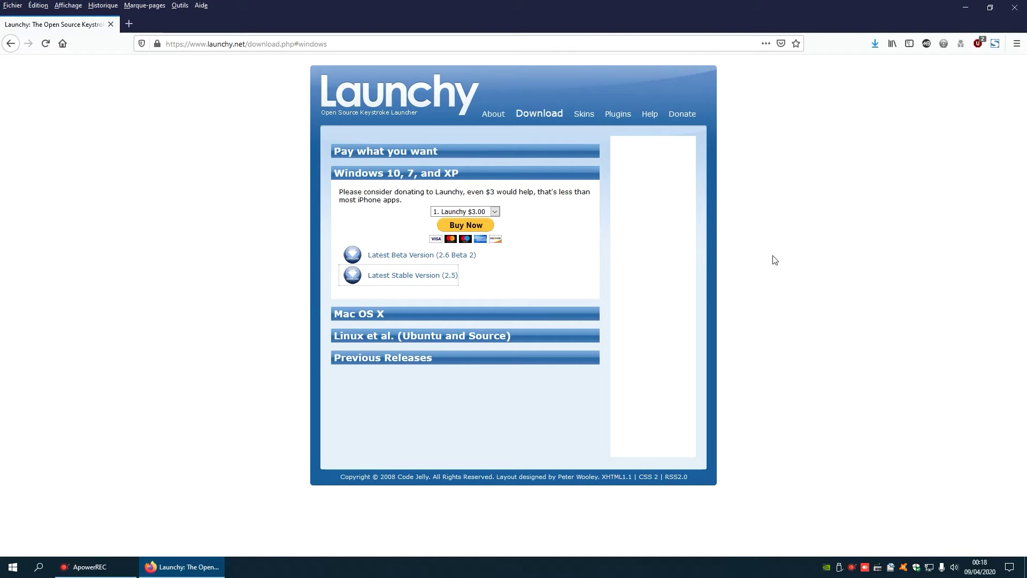
Close the browser and delete the Launchy2.5.exe installer from the desktop
{"action": "left_click", "coordinate": [1015, 7]}
{"action": "left_click_drag", "start_coordinate": [21, 42], "coordinate": [23, 37]}
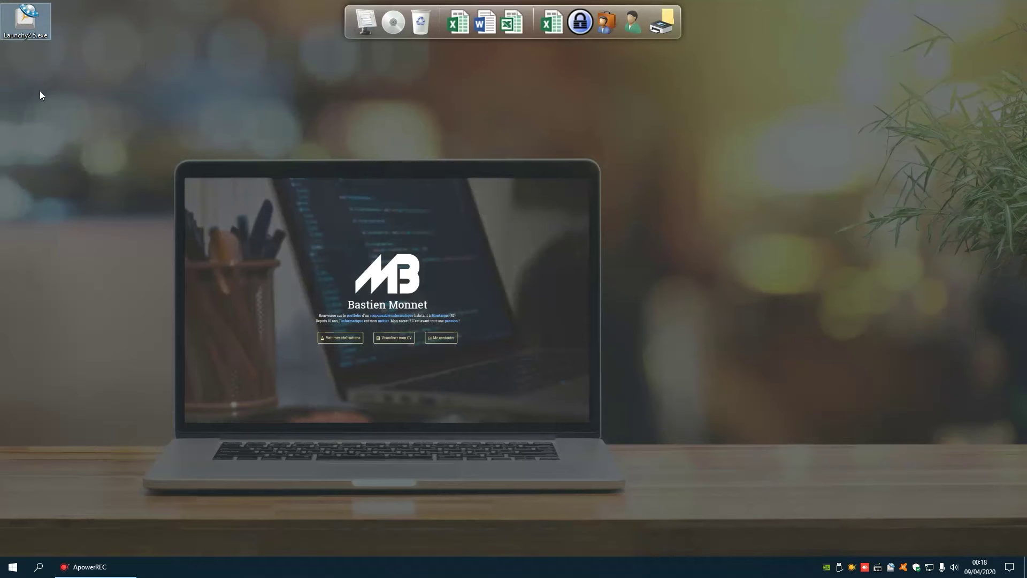
{"action": "key", "text": "Delete"}
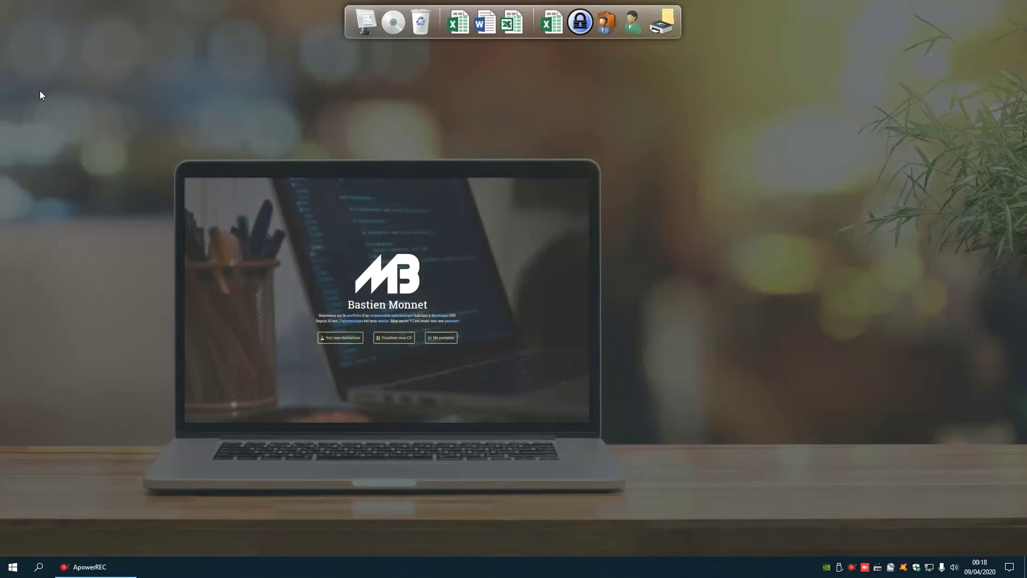
Show and hide the Launchy bar several times, clearing its search text
{"action": "key", "text": "alt+space"}
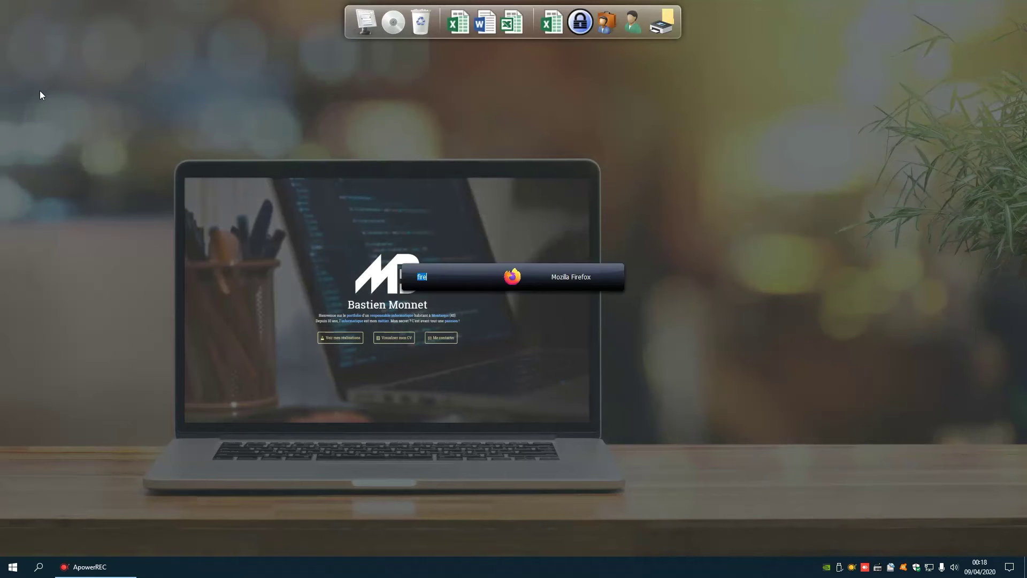
{"action": "key", "text": "Return"}
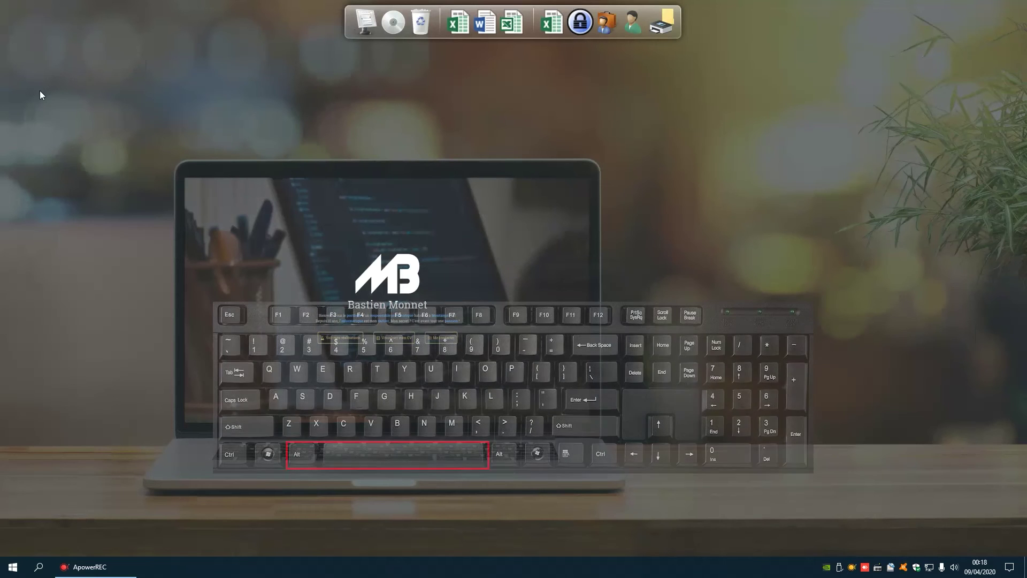
{"action": "key", "text": "alt+space"}
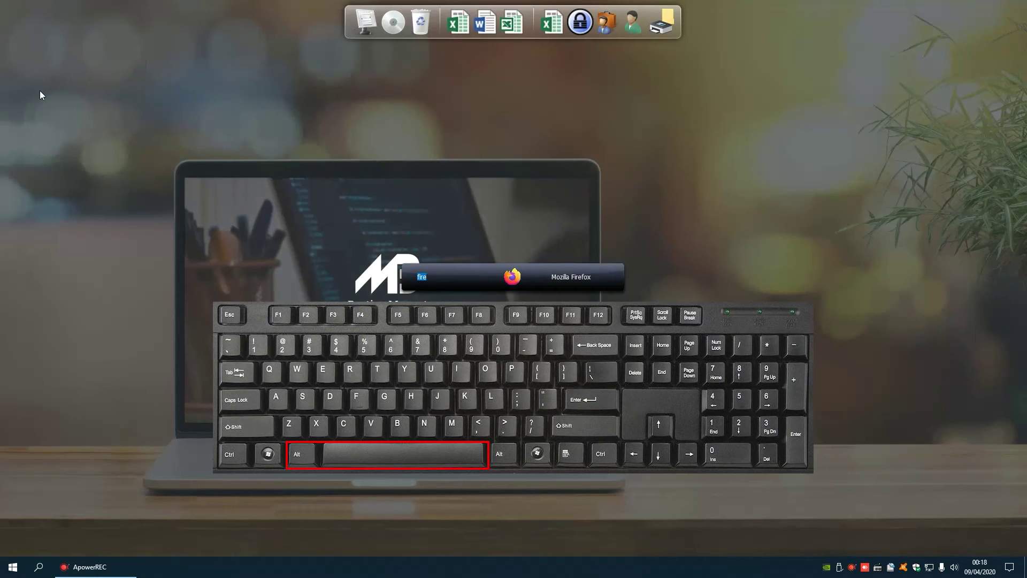
{"action": "key", "text": "Escape"}
{"action": "key", "text": "alt+space"}
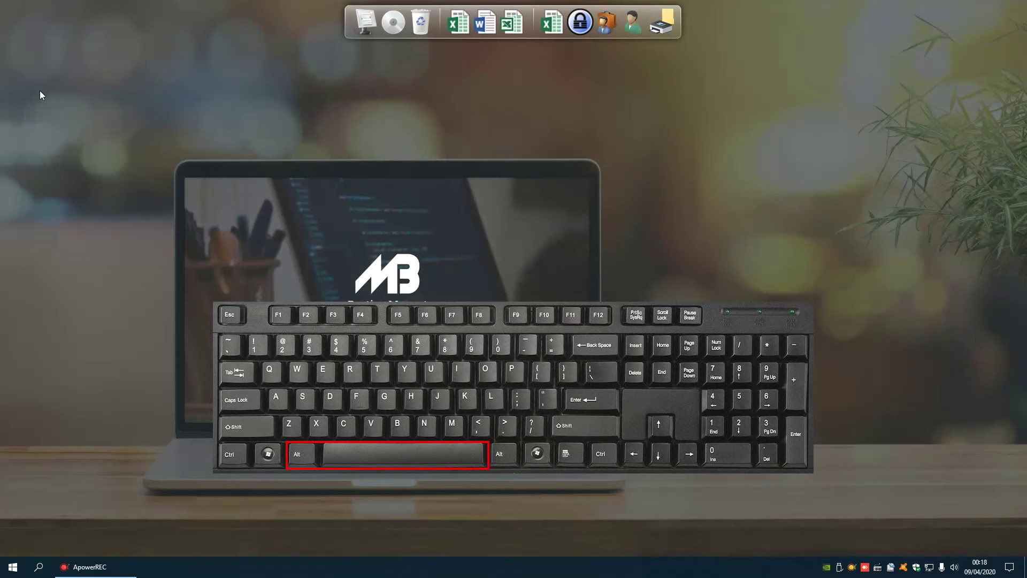
{"action": "key", "text": "Escape"}
{"action": "key", "text": "alt+space"}
{"action": "key", "text": "BackSpace"}
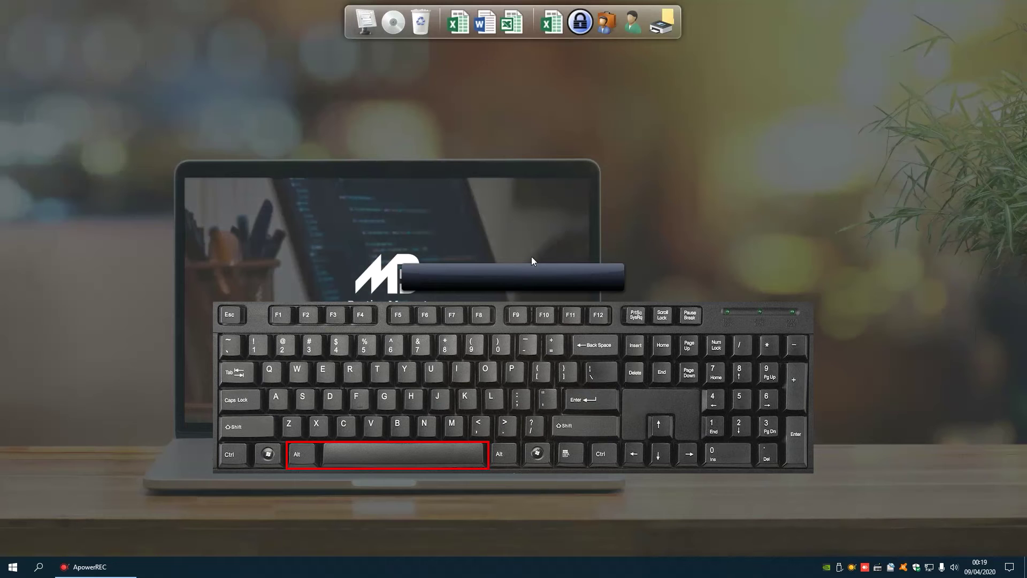
{"action": "key", "text": "Escape"}
{"action": "key", "text": "alt+space"}
{"action": "key", "text": "Escape"}
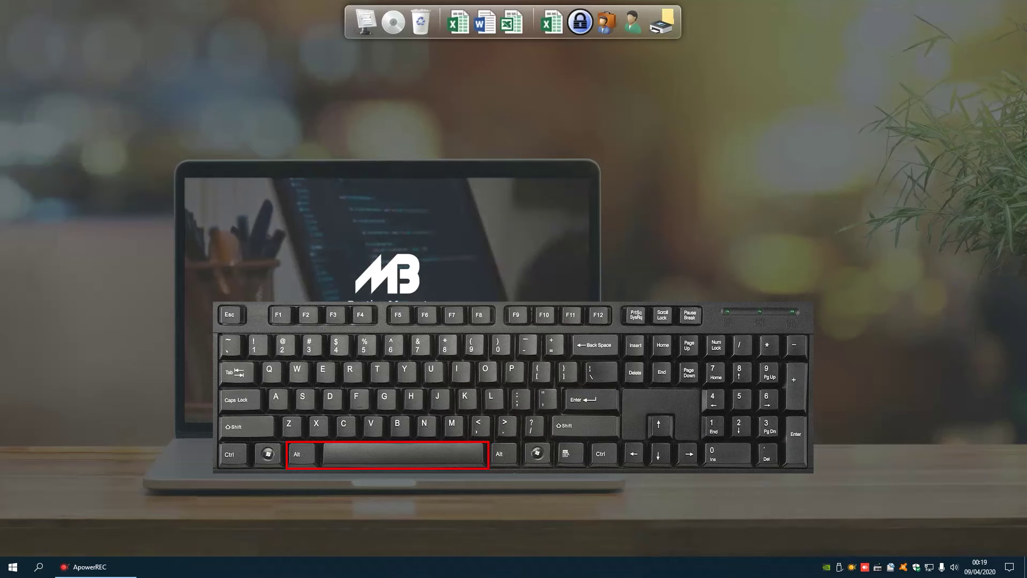
Bring up the Launchy bar and open its options window
{"action": "key", "text": "alt+space"}
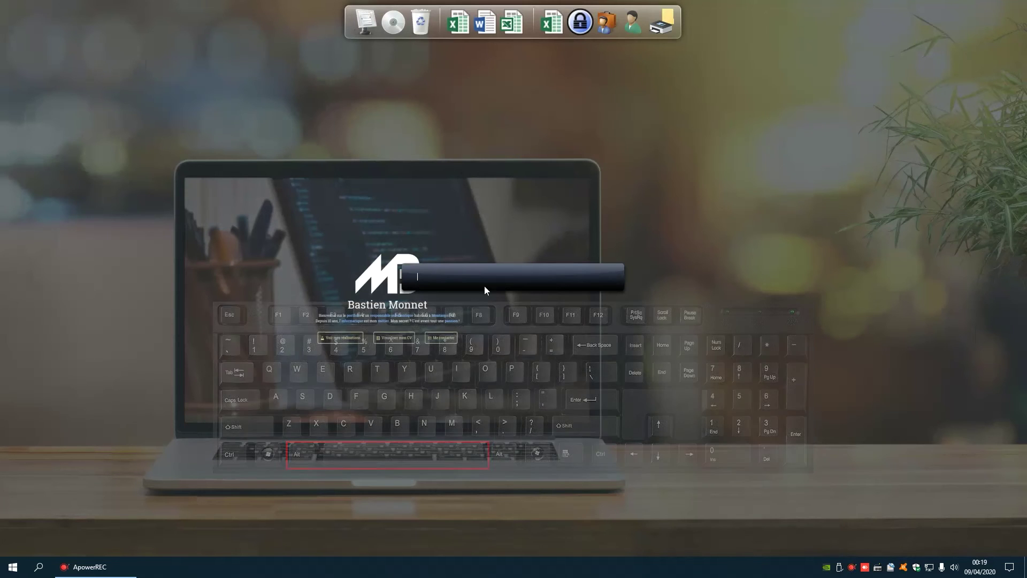
{"action": "right_click", "coordinate": [509, 271]}
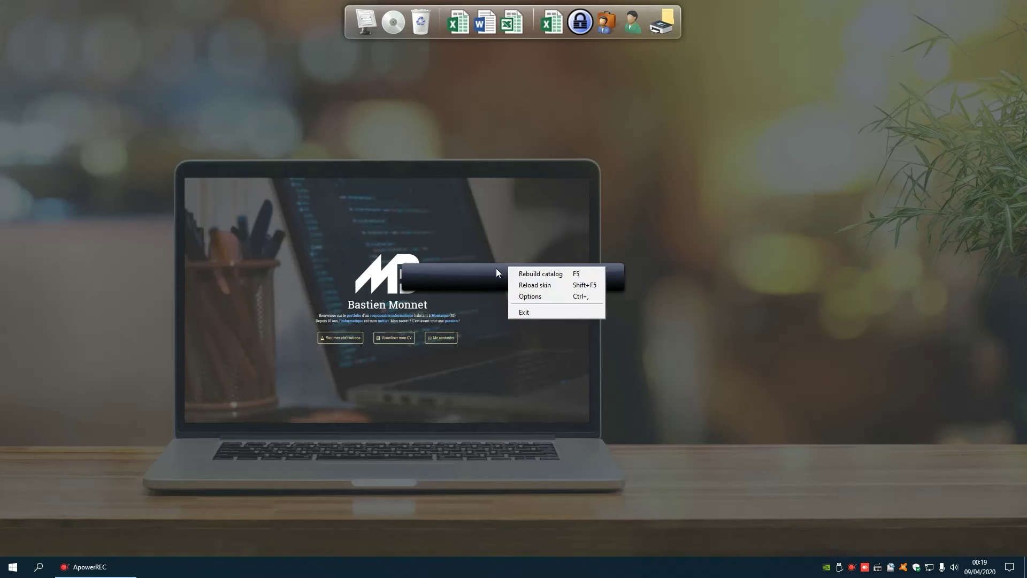
{"action": "left_click", "coordinate": [530, 297]}
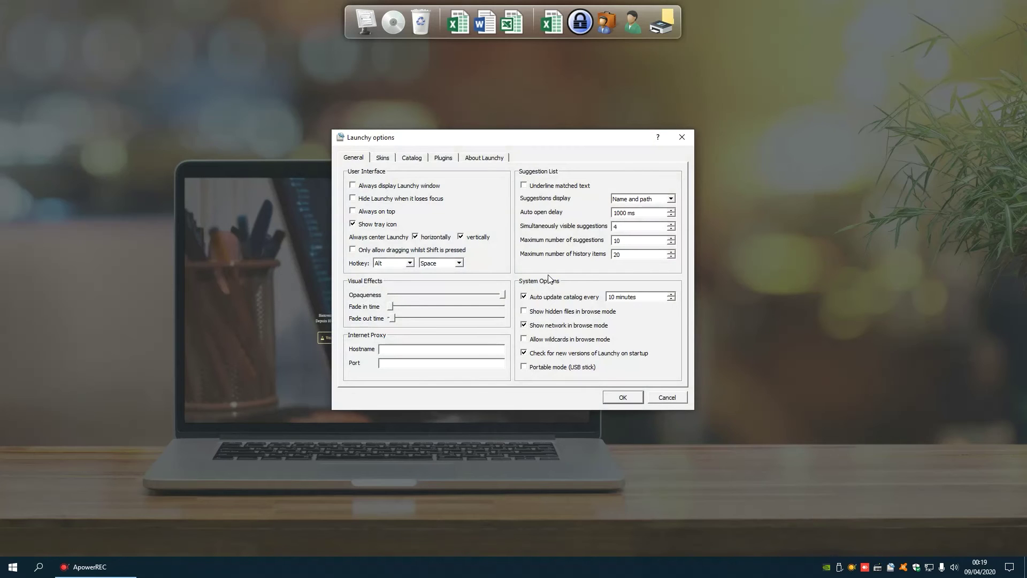
Preview the Default, Mercury, Note, Quicksilver2 and Spotlight Wide skins, and select Black Glass again
{"action": "left_click", "coordinate": [383, 158]}
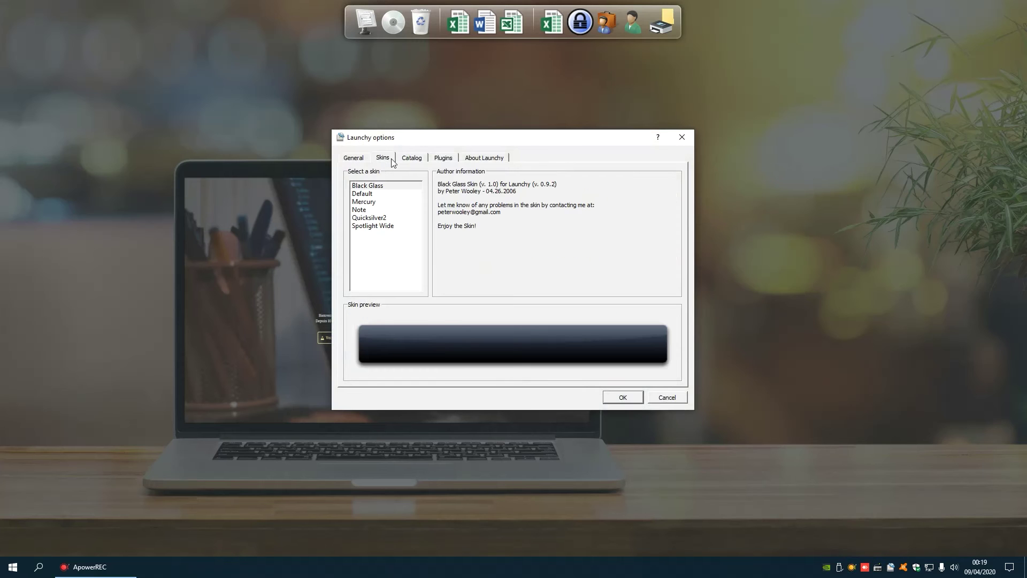
{"action": "left_click", "coordinate": [382, 188]}
{"action": "left_click", "coordinate": [374, 195]}
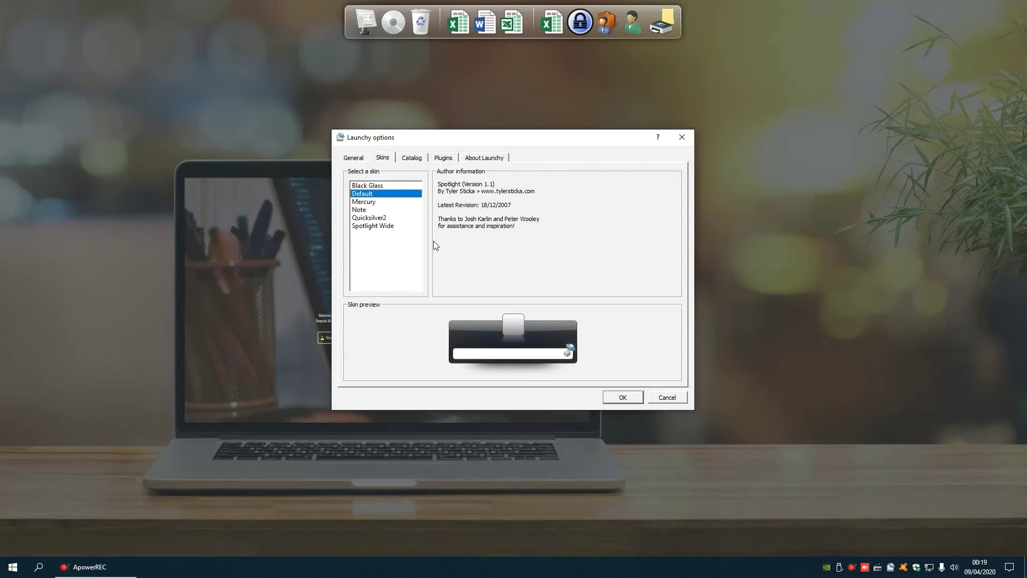
{"action": "left_click", "coordinate": [372, 203]}
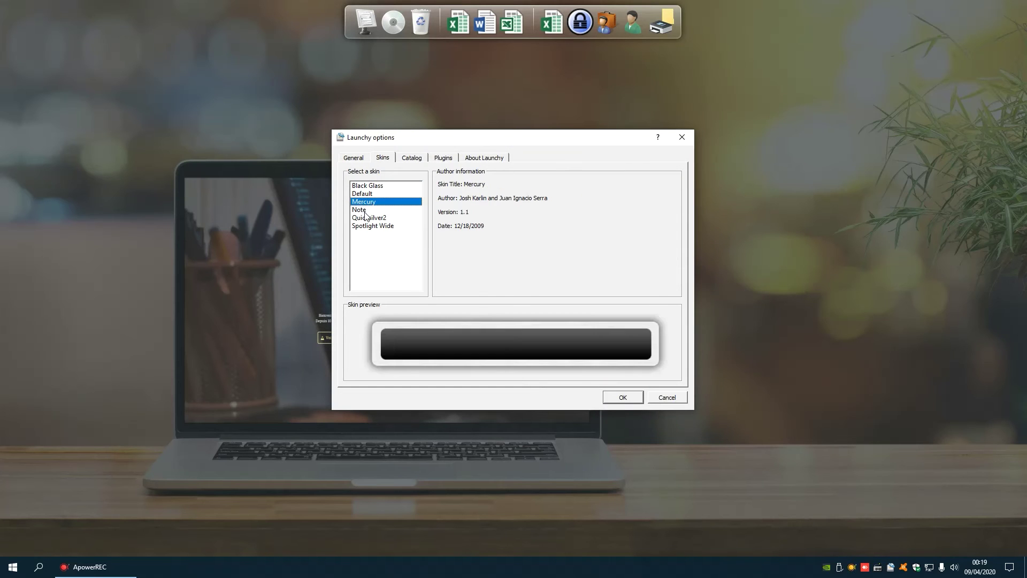
{"action": "left_click", "coordinate": [365, 212]}
{"action": "left_click", "coordinate": [375, 219]}
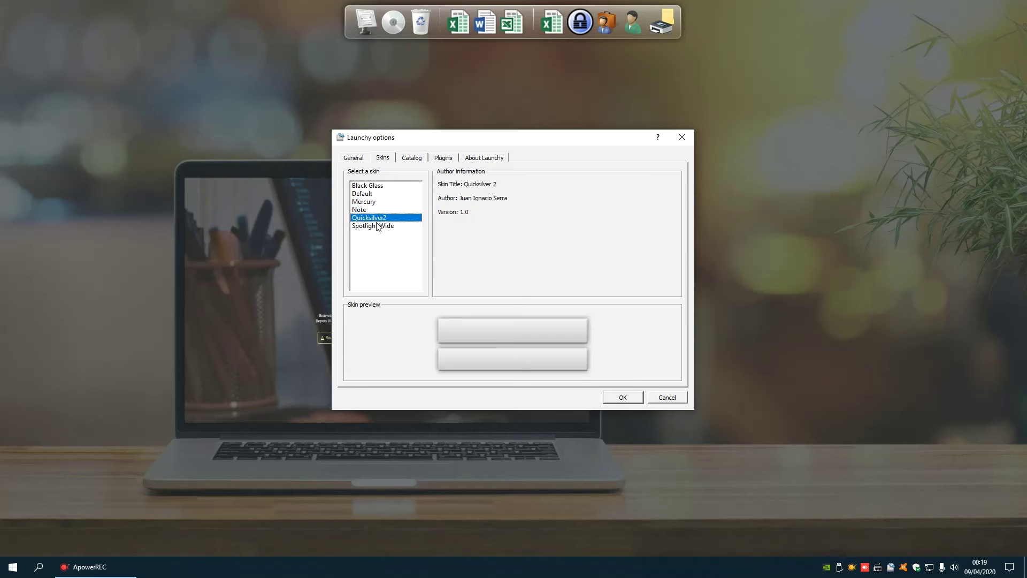
{"action": "left_click", "coordinate": [378, 227]}
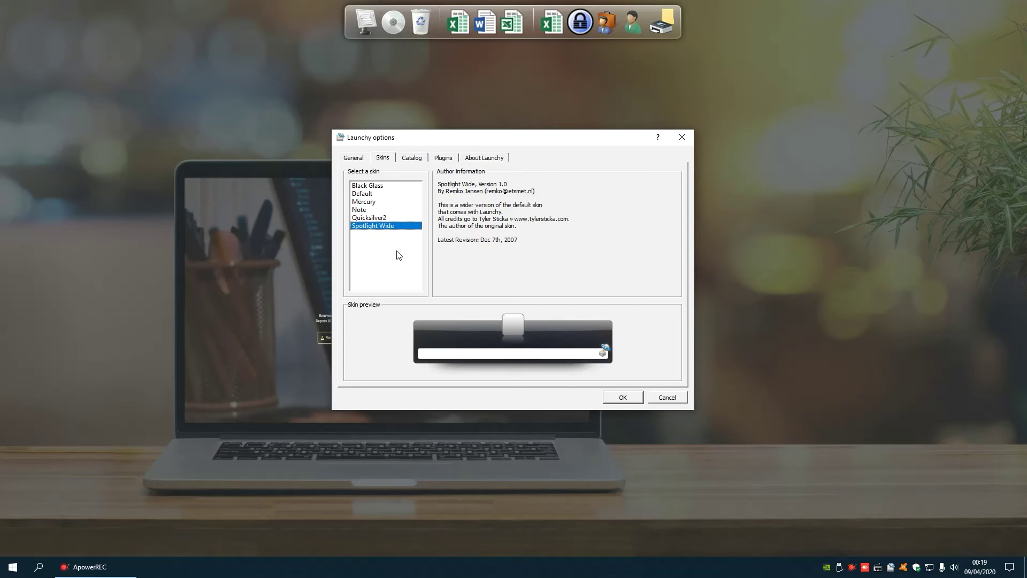
{"action": "left_click", "coordinate": [378, 187]}
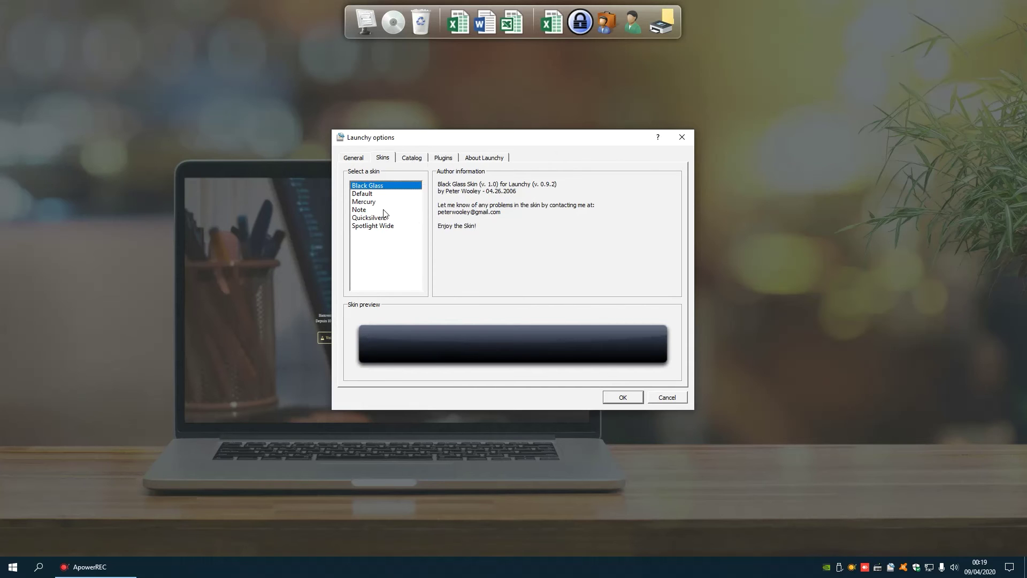
Add the Documents\Mes Logiciels folder to the Launchy catalog directories
{"action": "left_click", "coordinate": [412, 157]}
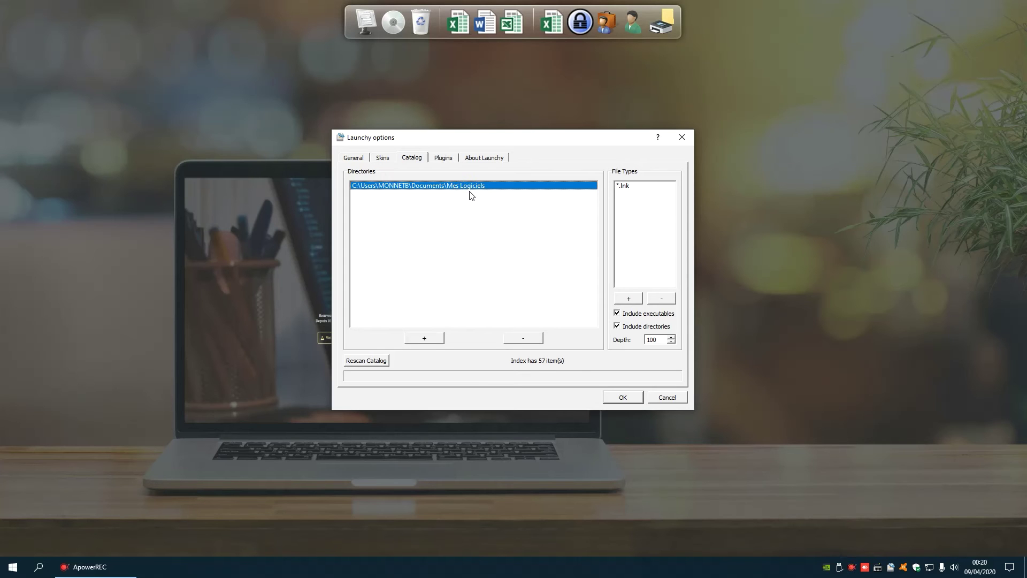
{"action": "left_click", "coordinate": [424, 338]}
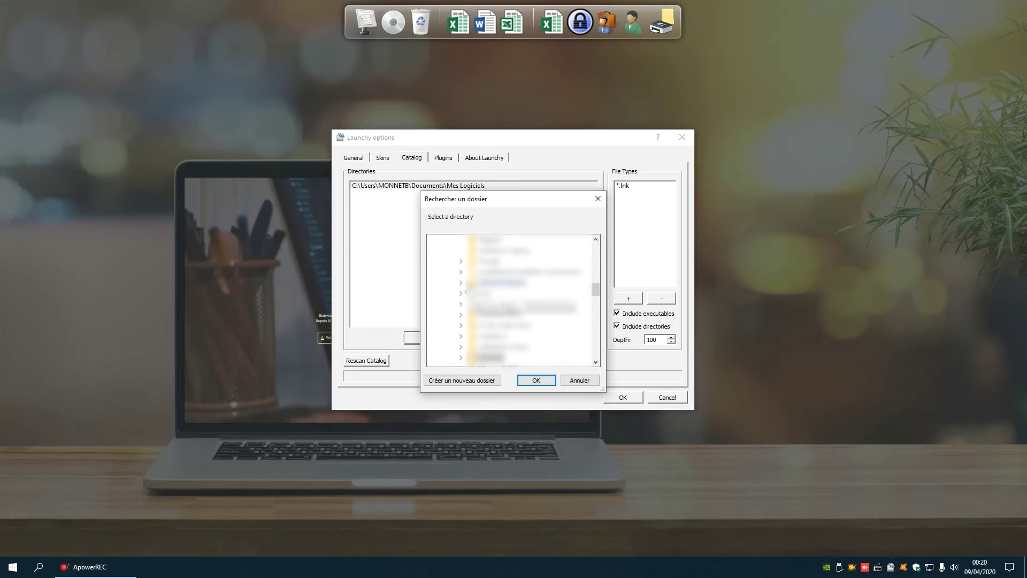
{"action": "left_click_drag", "start_coordinate": [598, 290], "coordinate": [603, 240]}
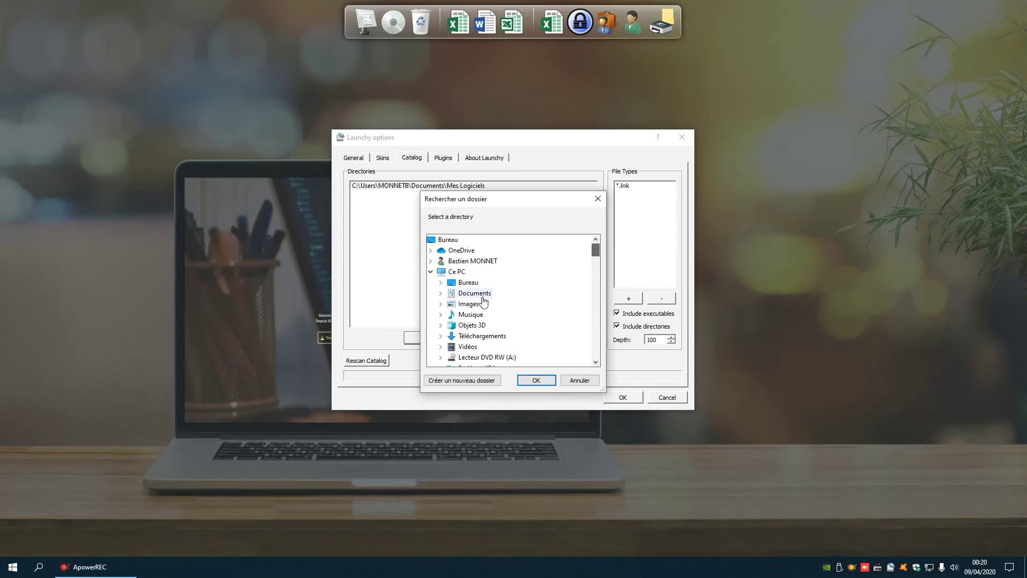
{"action": "double_click", "coordinate": [475, 294]}
{"action": "left_click", "coordinate": [488, 336]}
{"action": "left_click", "coordinate": [536, 381]}
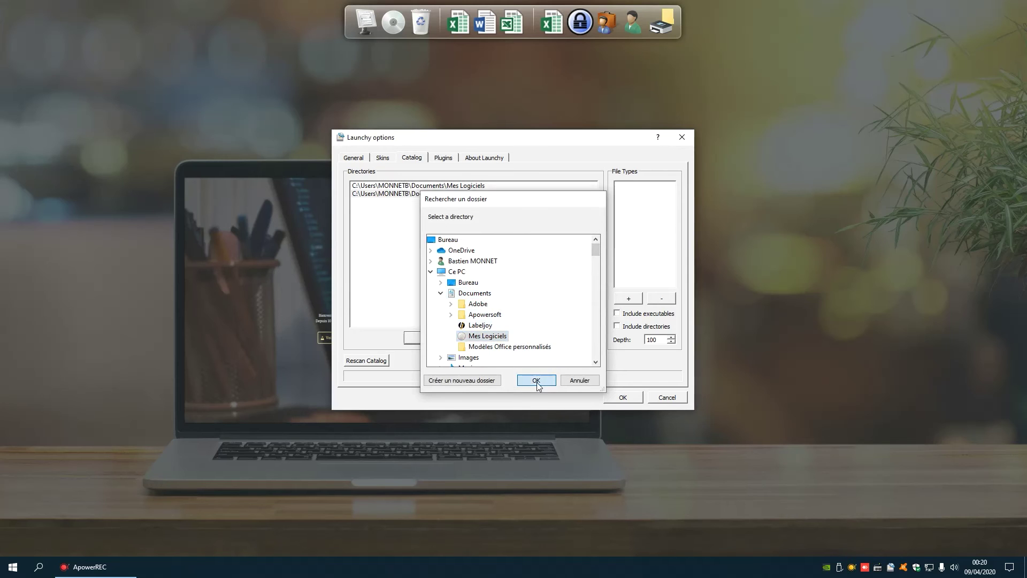
Compare the two Mes Logiciels entries in the catalog directories and remove both
{"action": "left_click", "coordinate": [464, 196]}
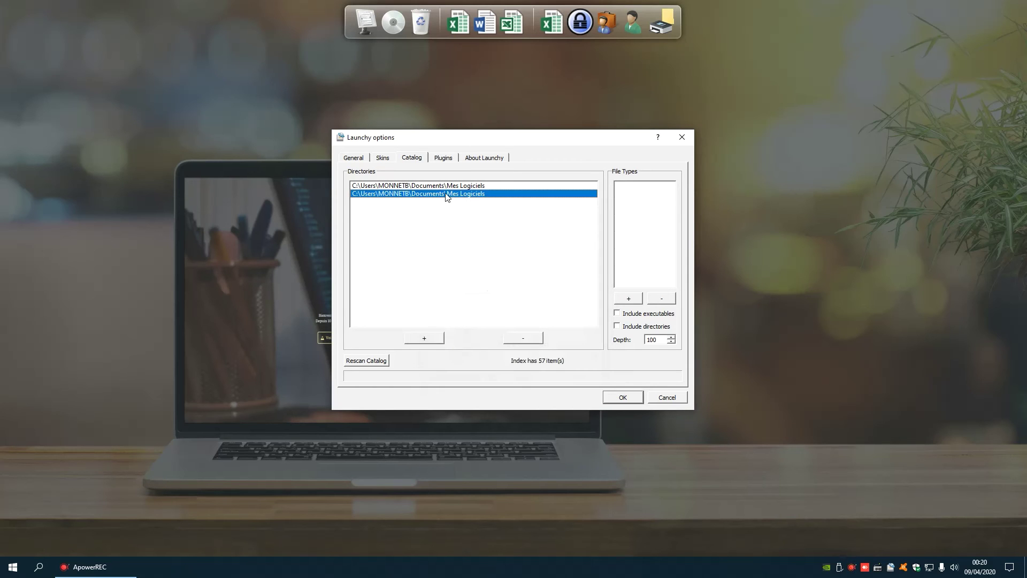
{"action": "left_click", "coordinate": [454, 186]}
{"action": "left_click", "coordinate": [464, 195]}
{"action": "left_click", "coordinate": [469, 188]}
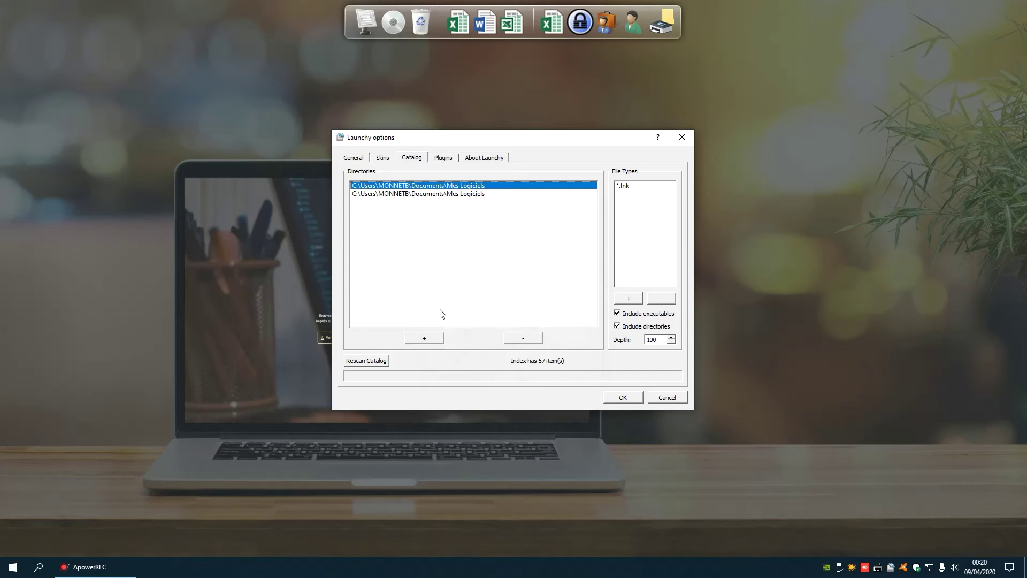
{"action": "left_click", "coordinate": [522, 338]}
{"action": "left_click", "coordinate": [448, 187]}
{"action": "left_click", "coordinate": [512, 339]}
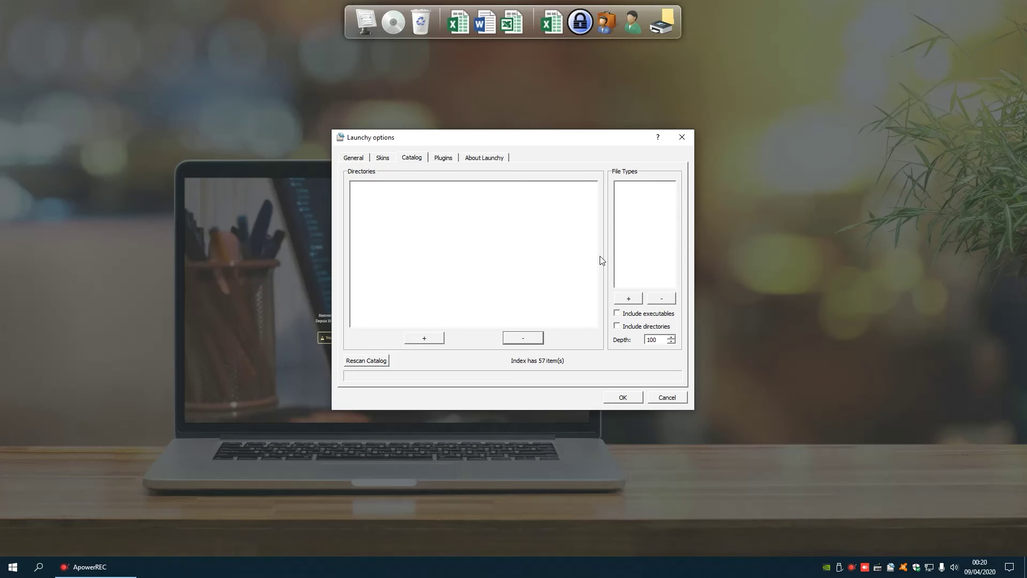
Add the Documents\Mes Logiciels folder to the catalog with file type *.lnk, including executables and directories
{"action": "left_click", "coordinate": [424, 338]}
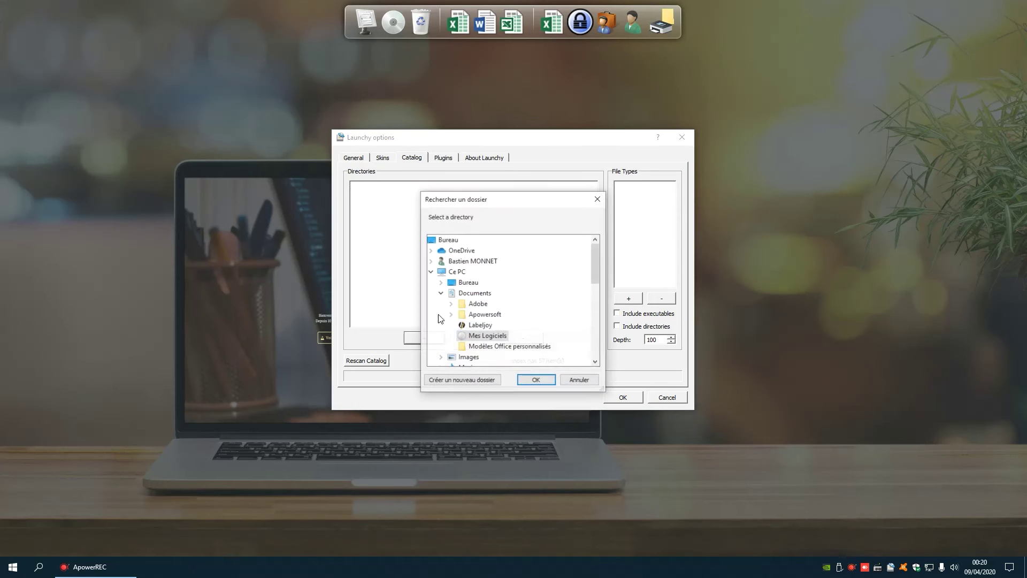
{"action": "left_click", "coordinate": [537, 379]}
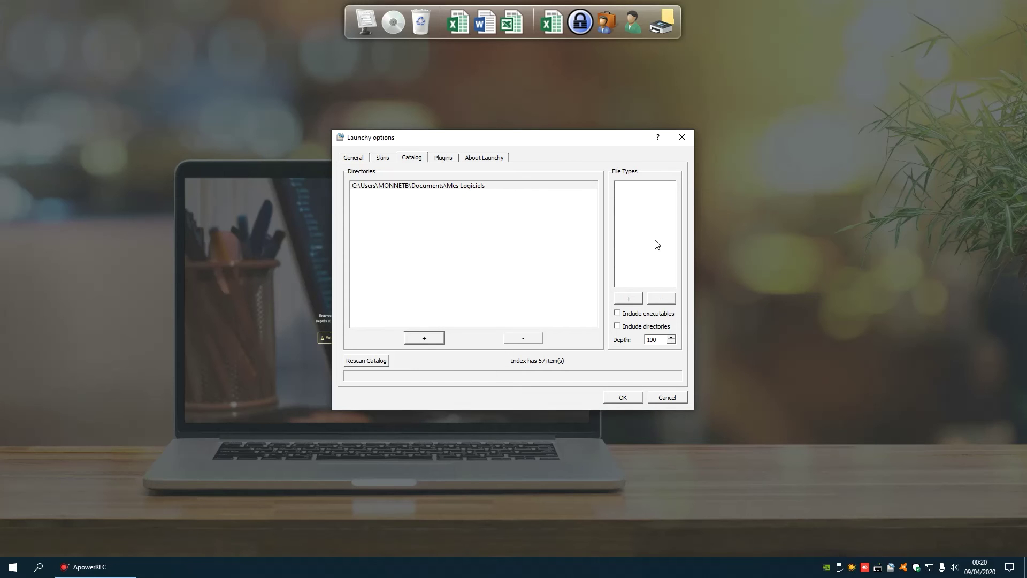
{"action": "left_click", "coordinate": [634, 299]}
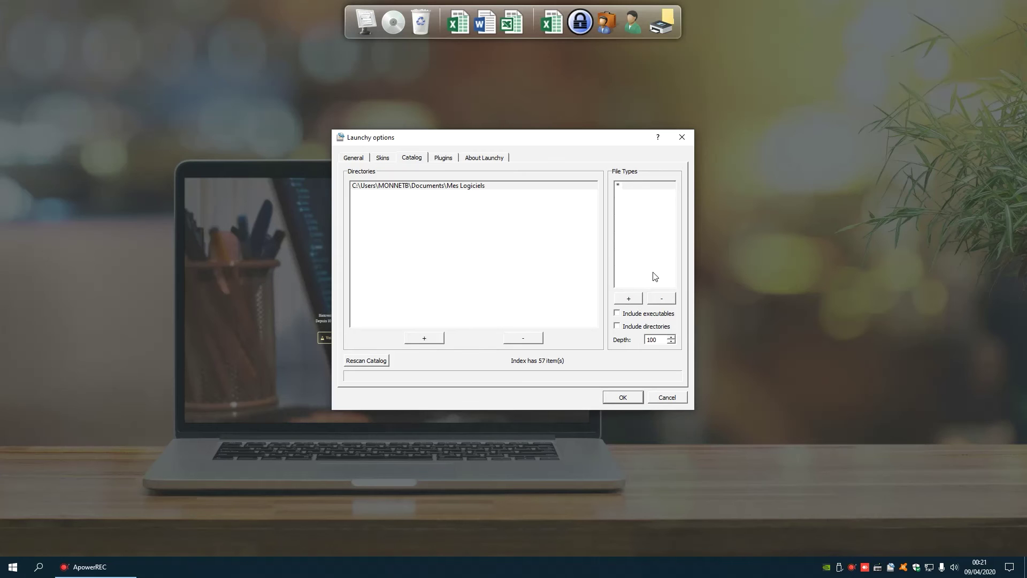
{"action": "type", "text": "lnk"}
{"action": "key", "text": "Return"}
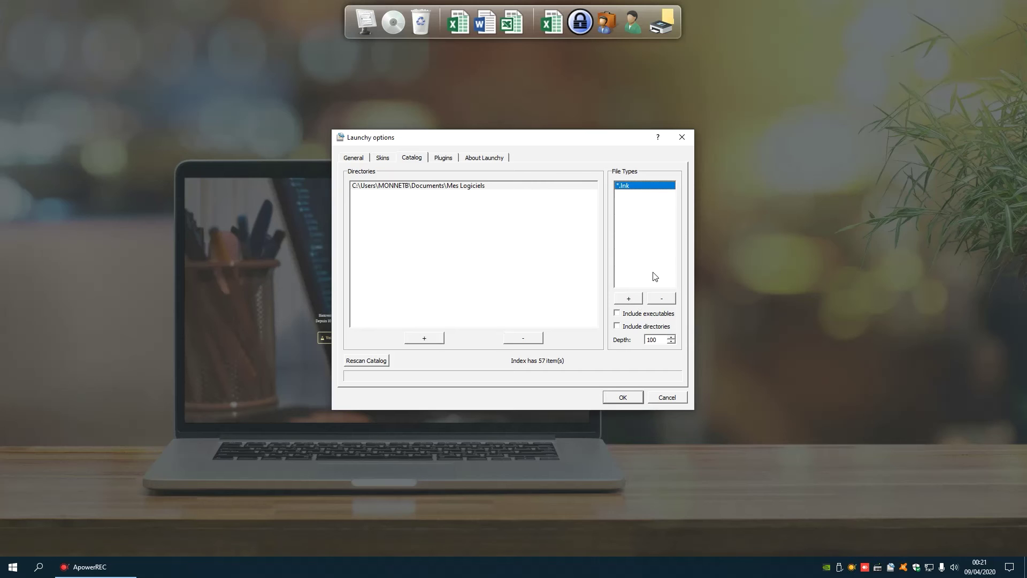
{"action": "left_click", "coordinate": [617, 315]}
{"action": "left_click", "coordinate": [618, 327]}
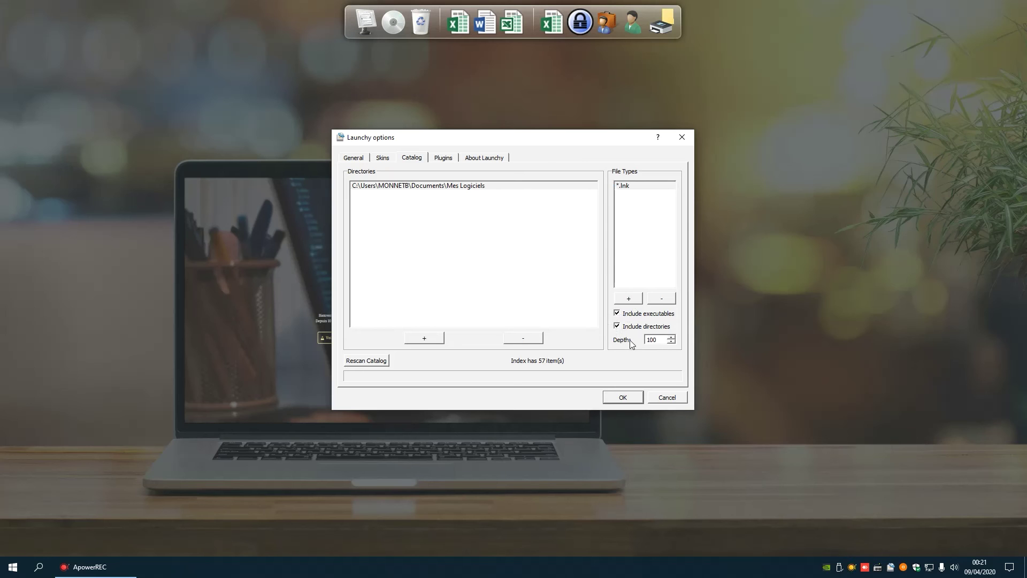
Examine the options of the Calcy, Controly, GCalc, Runner, Verby and Weby plugins
{"action": "left_click", "coordinate": [433, 158]}
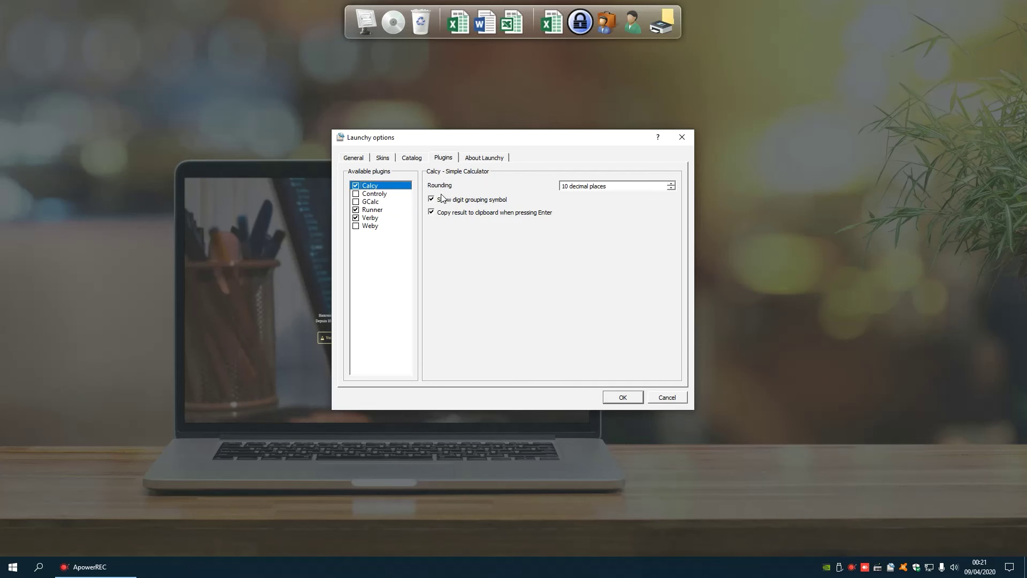
{"action": "left_click", "coordinate": [381, 194]}
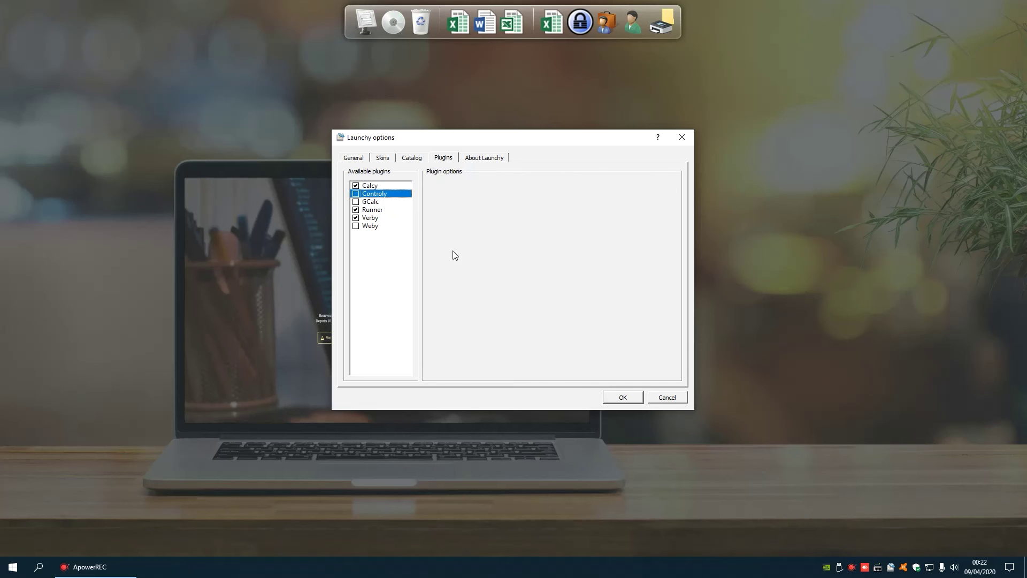
{"action": "left_click", "coordinate": [356, 195]}
{"action": "left_click", "coordinate": [357, 194]}
{"action": "left_click", "coordinate": [368, 203]}
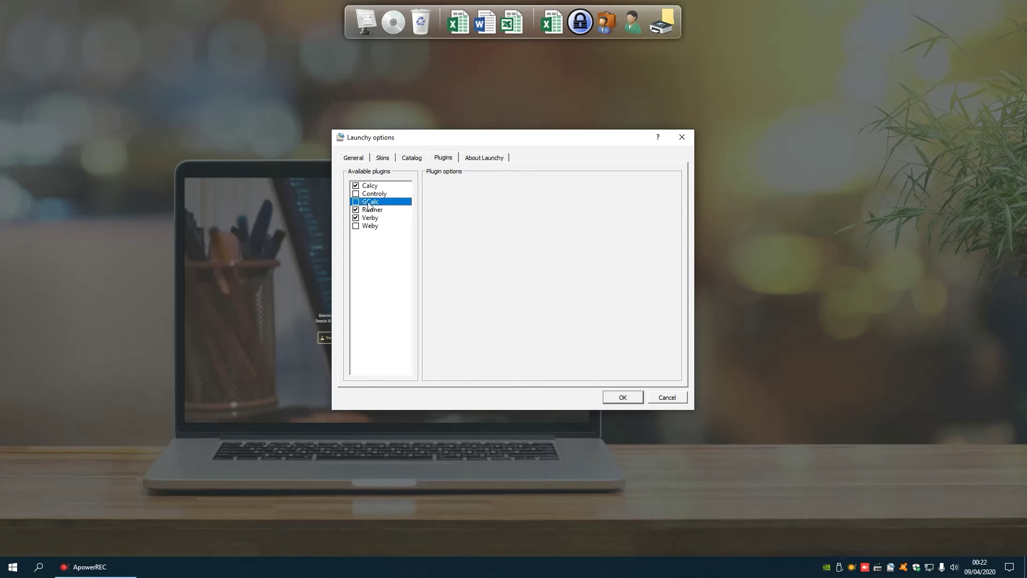
{"action": "left_click", "coordinate": [370, 210]}
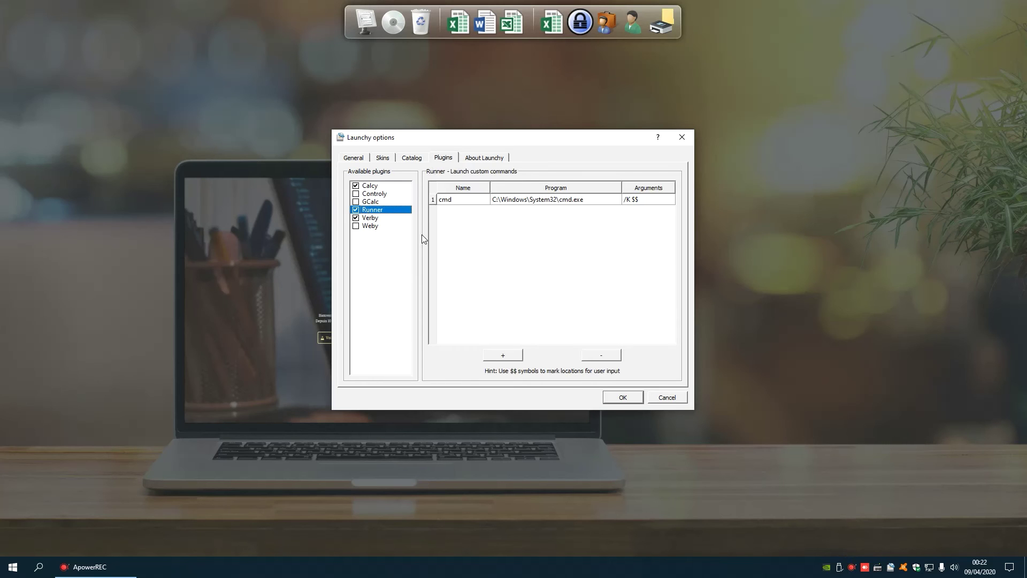
{"action": "left_click", "coordinate": [373, 218]}
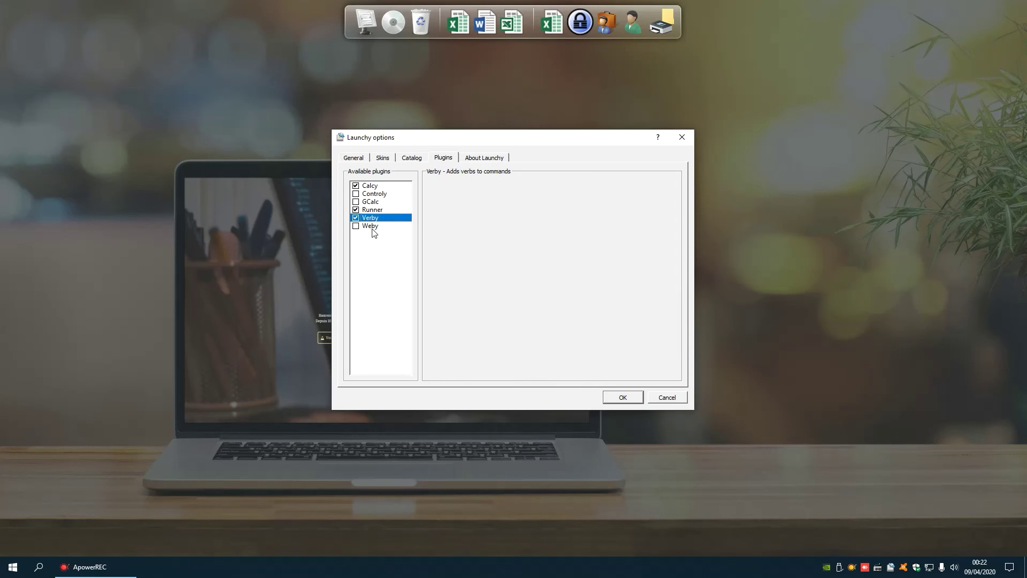
{"action": "left_click", "coordinate": [373, 227]}
{"action": "left_click", "coordinate": [356, 226]}
{"action": "left_click", "coordinate": [356, 226]}
{"action": "left_click", "coordinate": [371, 219]}
{"action": "left_click", "coordinate": [375, 210]}
{"action": "left_click", "coordinate": [375, 186]}
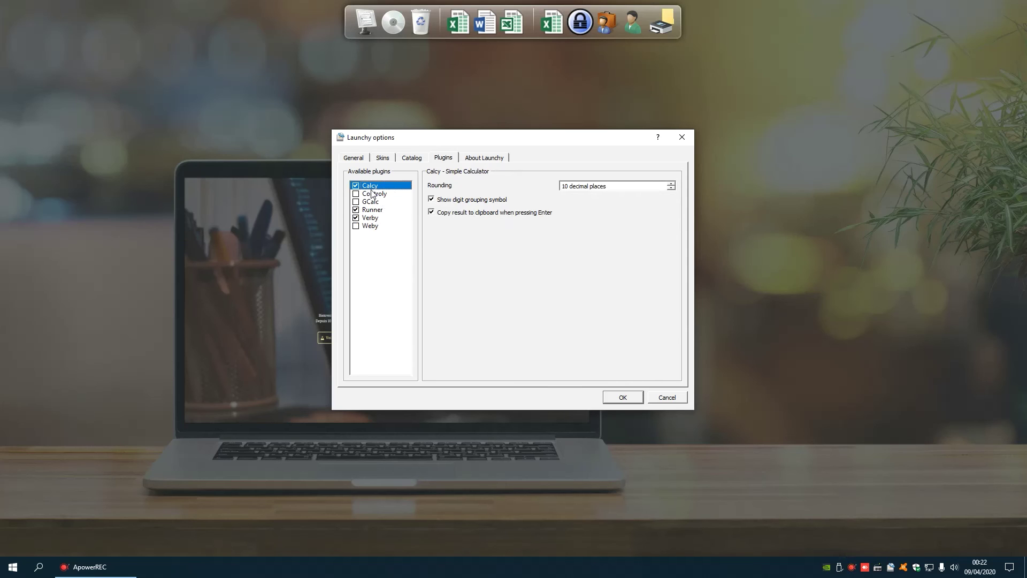
{"action": "left_click", "coordinate": [378, 211]}
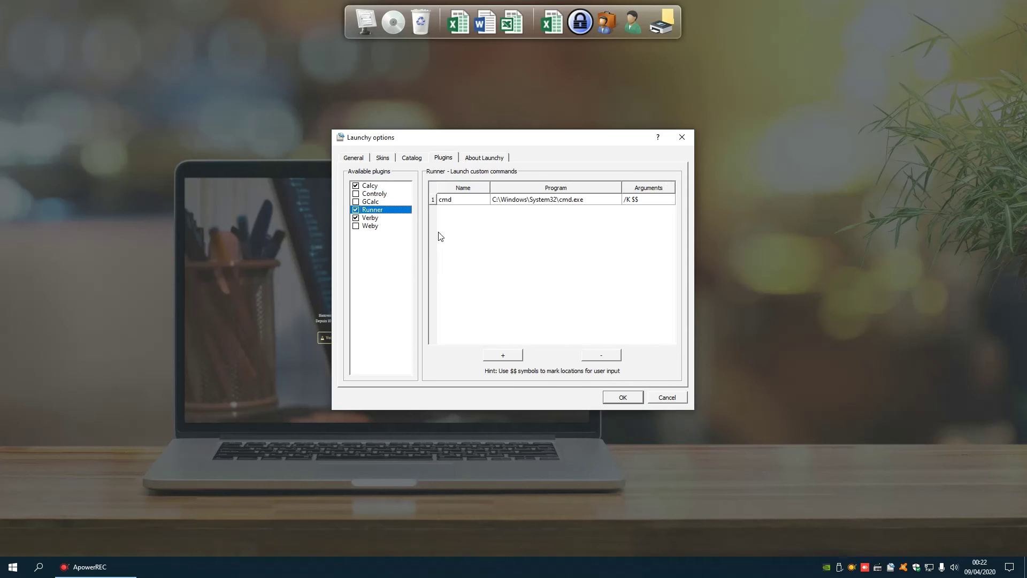
Review the general user interface options and save the Launchy options
{"action": "left_click", "coordinate": [354, 157]}
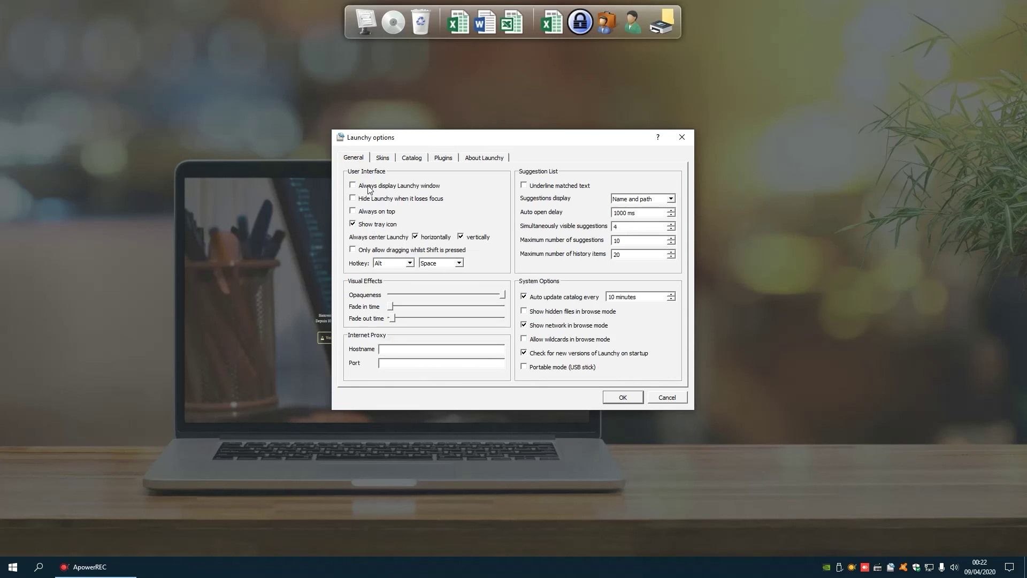
{"action": "left_click", "coordinate": [367, 187]}
{"action": "left_click", "coordinate": [626, 398]}
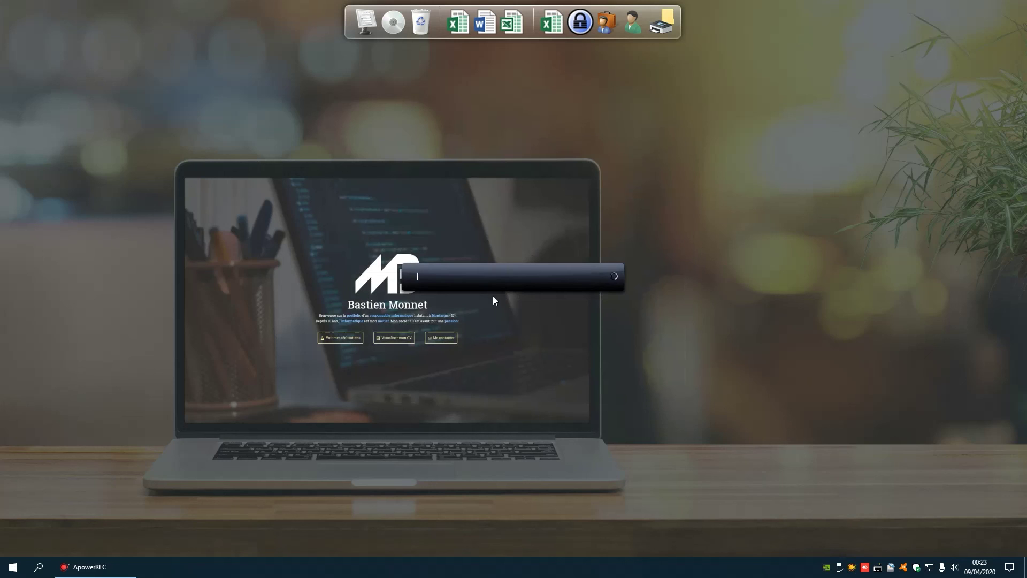
Rebuild the Launchy catalog from the search bar
{"action": "right_click", "coordinate": [511, 268]}
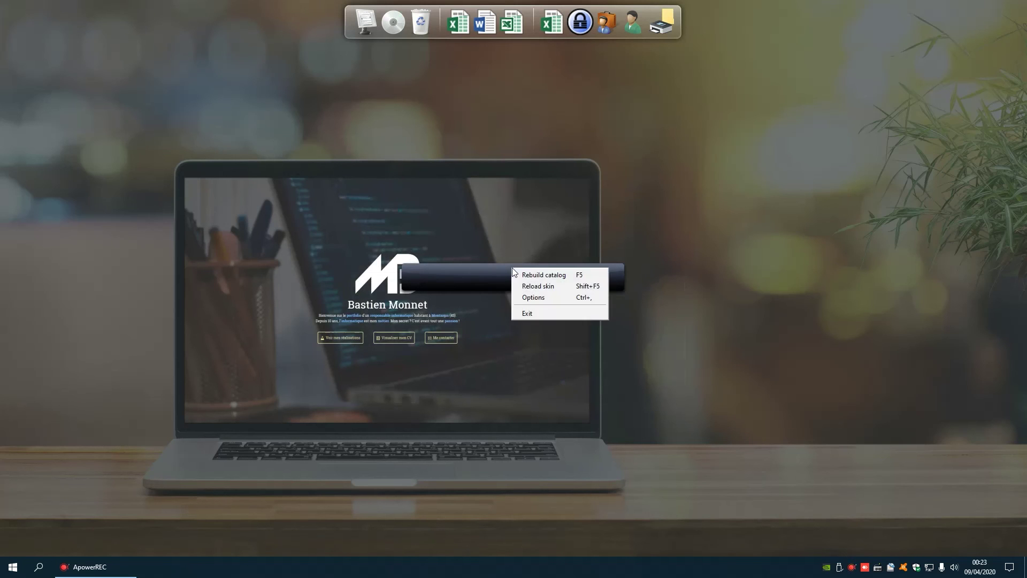
{"action": "left_click", "coordinate": [540, 275]}
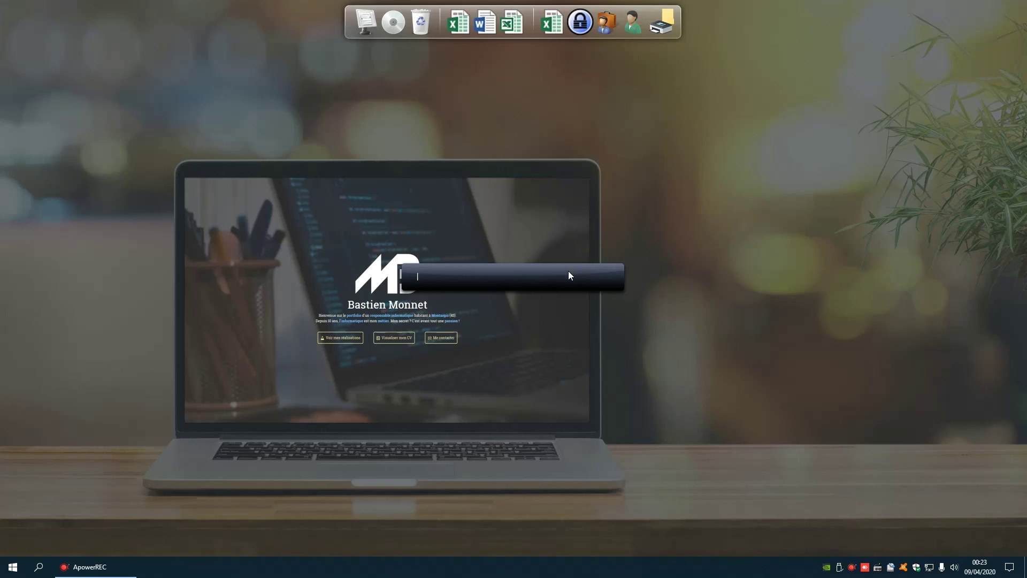
{"action": "right_click", "coordinate": [541, 268]}
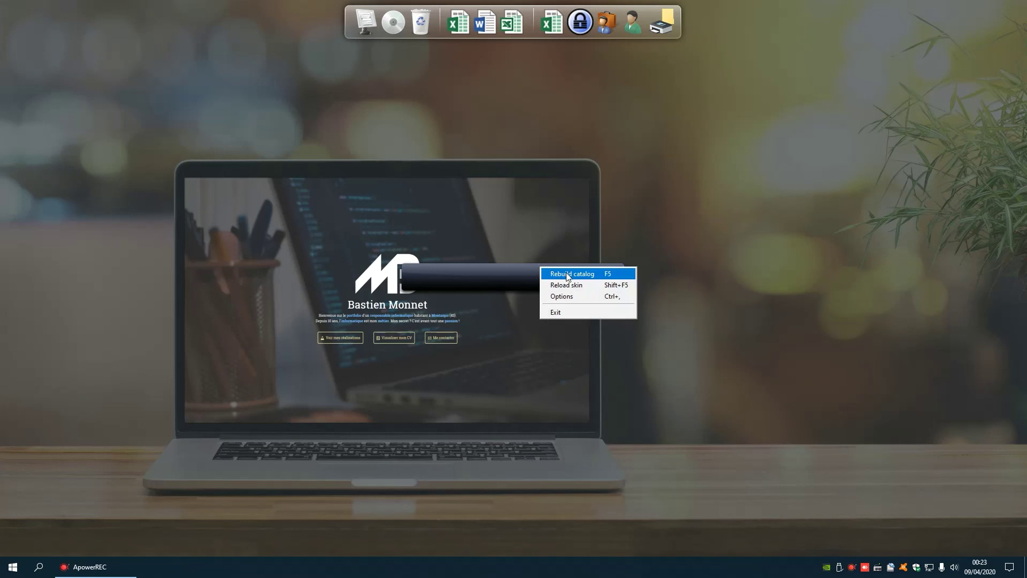
{"action": "left_click", "coordinate": [571, 274]}
Open Documents\Mes Logiciels in File Explorer and move the CCleaner shortcut to the desktop
{"action": "key", "text": "super+e"}
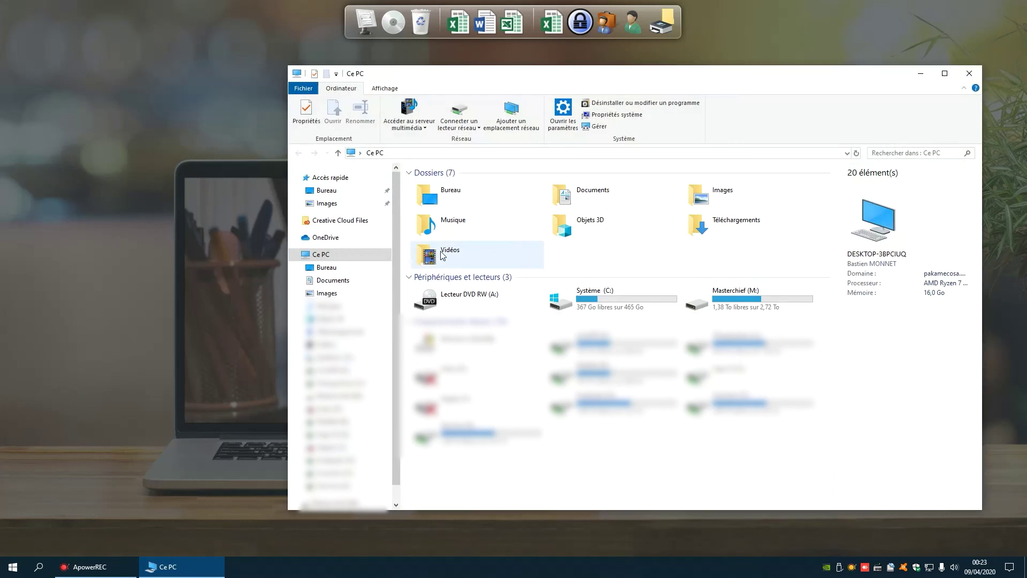
{"action": "left_click", "coordinate": [336, 283]}
{"action": "double_click", "coordinate": [461, 224]}
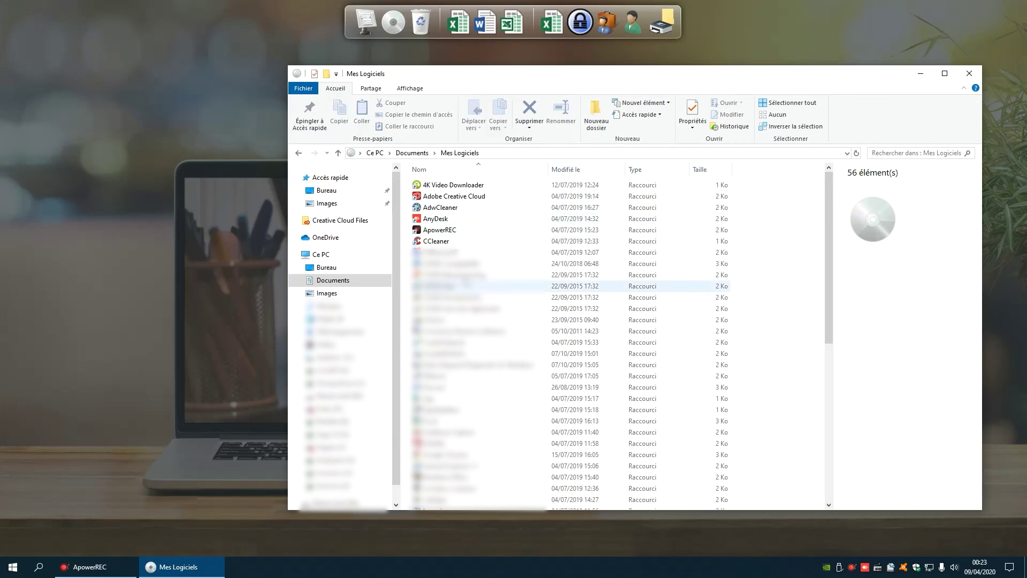
{"action": "left_click", "coordinate": [436, 242]}
{"action": "left_click_drag", "start_coordinate": [436, 241], "coordinate": [119, 75]}
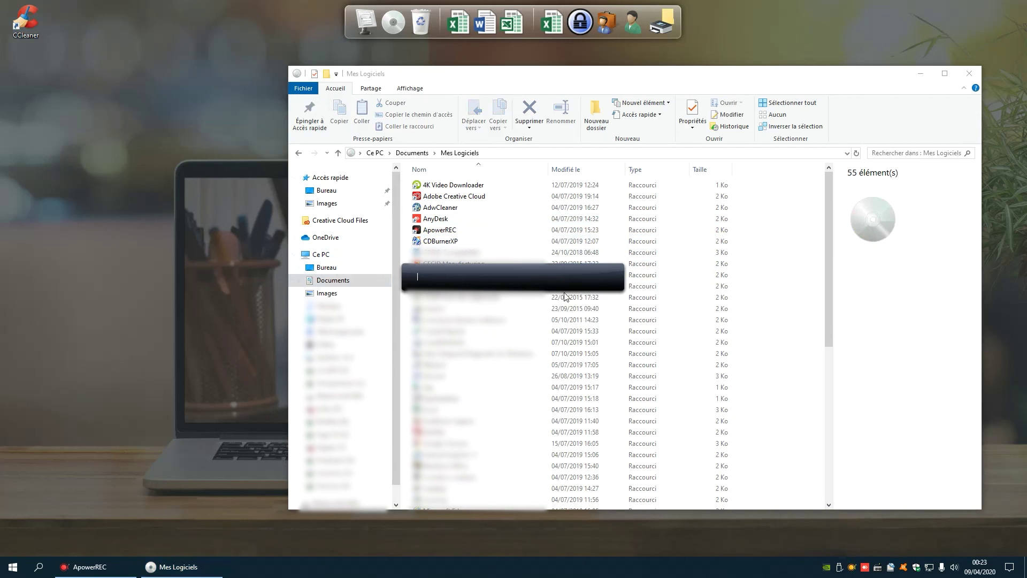
Rebuild the Launchy catalog, search it for "ccle" and close the bar
{"action": "right_click", "coordinate": [557, 269]}
{"action": "left_click", "coordinate": [566, 275]}
{"action": "type", "text": "ccle"}
{"action": "key", "text": "Escape"}
{"action": "key", "text": "Escape"}
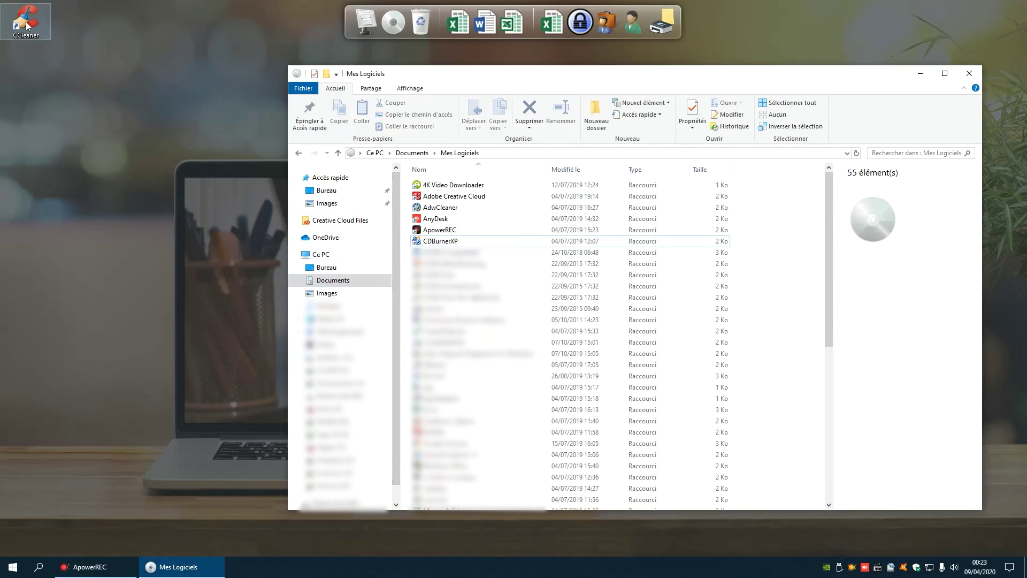
Move the CCleaner shortcut from the desktop back into the Mes Logiciels folder
{"action": "left_click", "coordinate": [440, 241]}
{"action": "key", "text": "ctrl+v"}
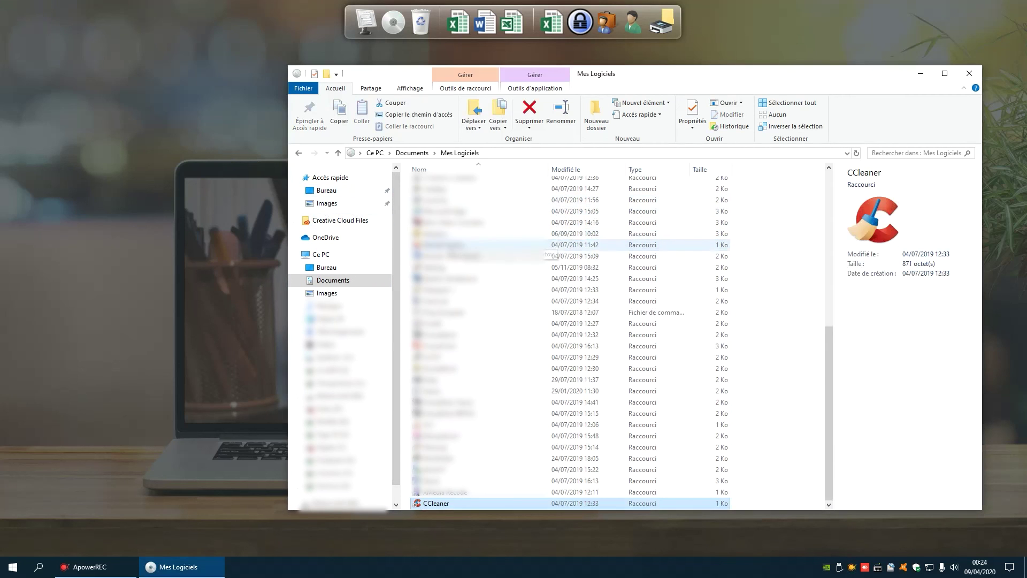
Search Launchy for "ccle" without rebuilding the catalog, and clear the search text
{"action": "type", "text": "ccle"}
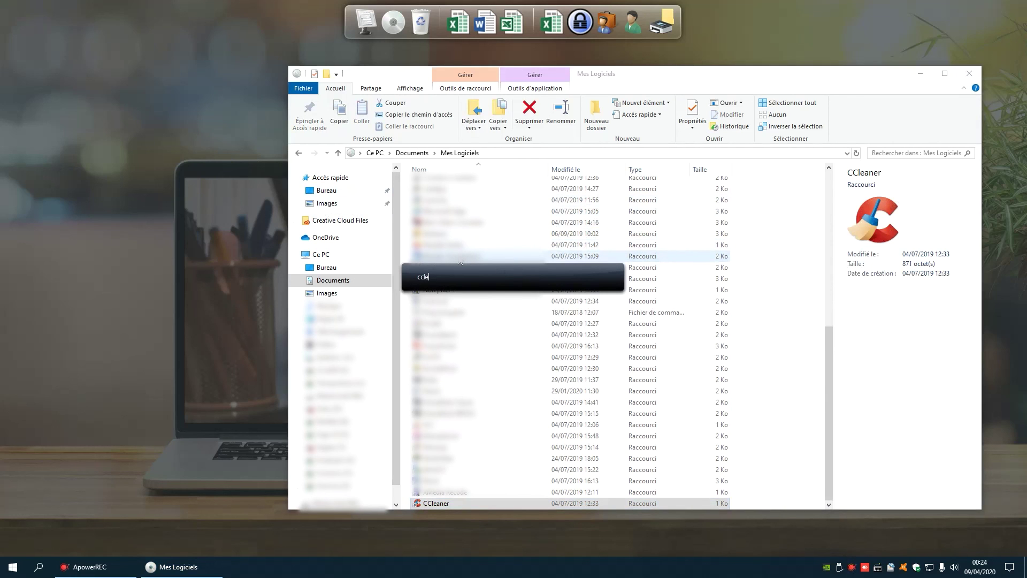
{"action": "key", "text": "BackSpace"}
{"action": "key", "text": "BackSpace"}
{"action": "key", "text": "BackSpace"}
{"action": "key", "text": "BackSpace"}
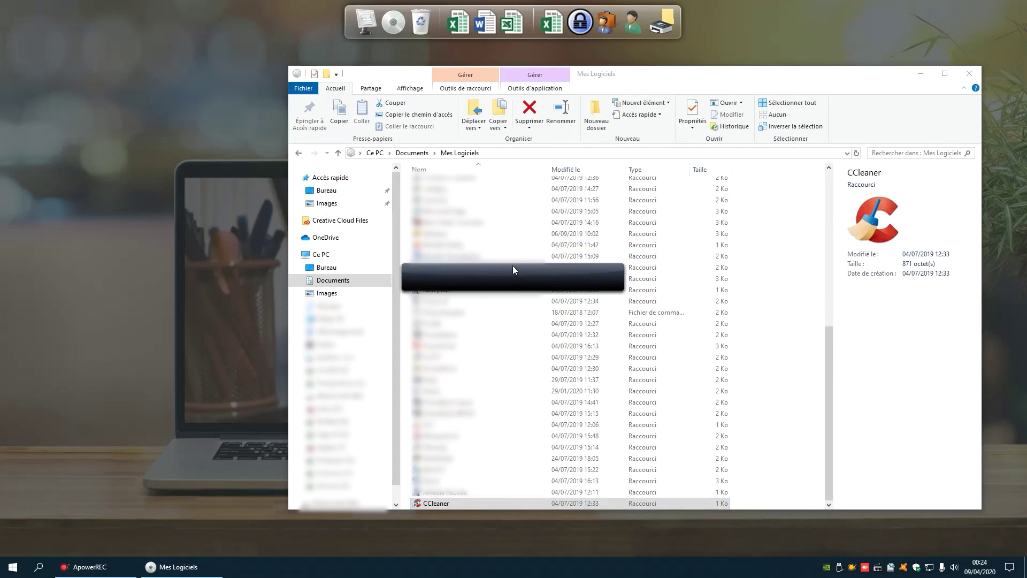
Rebuild the Launchy catalog and search it for "ccl"
{"action": "right_click", "coordinate": [530, 267]}
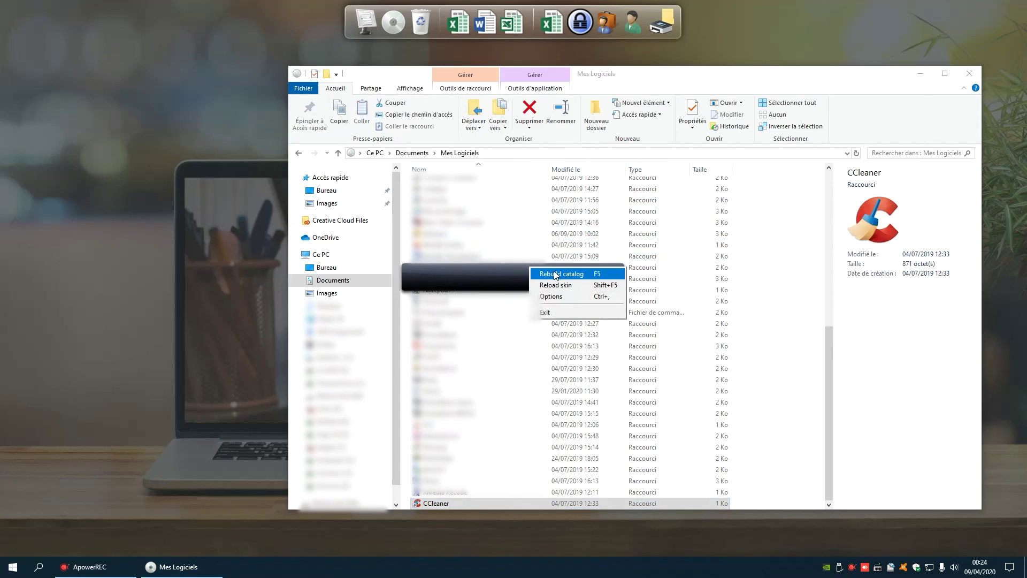
{"action": "left_click", "coordinate": [535, 272]}
{"action": "type", "text": "ccl"}
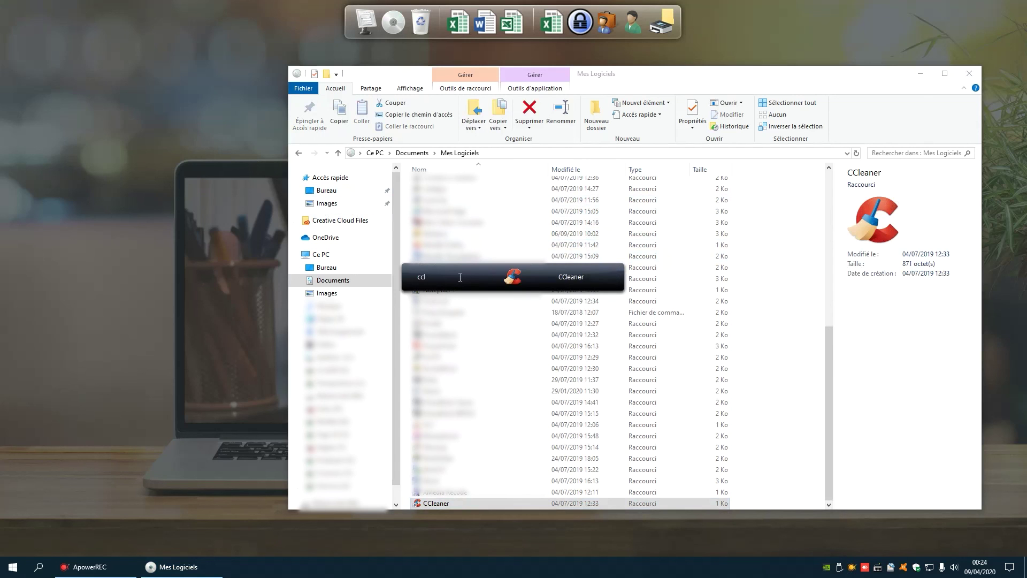
Clear the Launchy search text, close the Mes Logiciels window and hide the bar
{"action": "key", "text": "BackSpace"}
{"action": "key", "text": "BackSpace"}
{"action": "key", "text": "BackSpace"}
{"action": "key", "text": "alt+F4"}
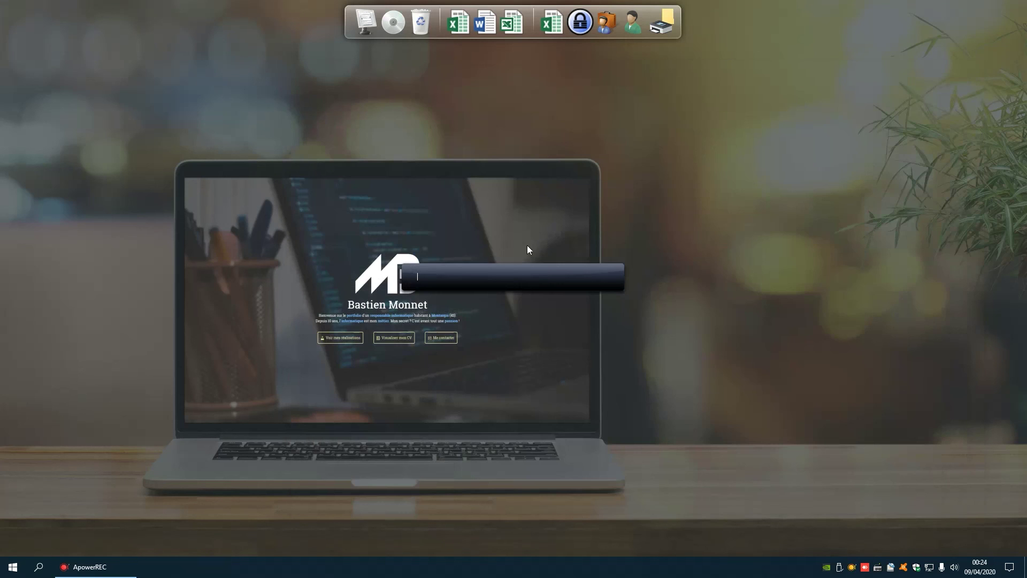
{"action": "key", "text": "Escape"}
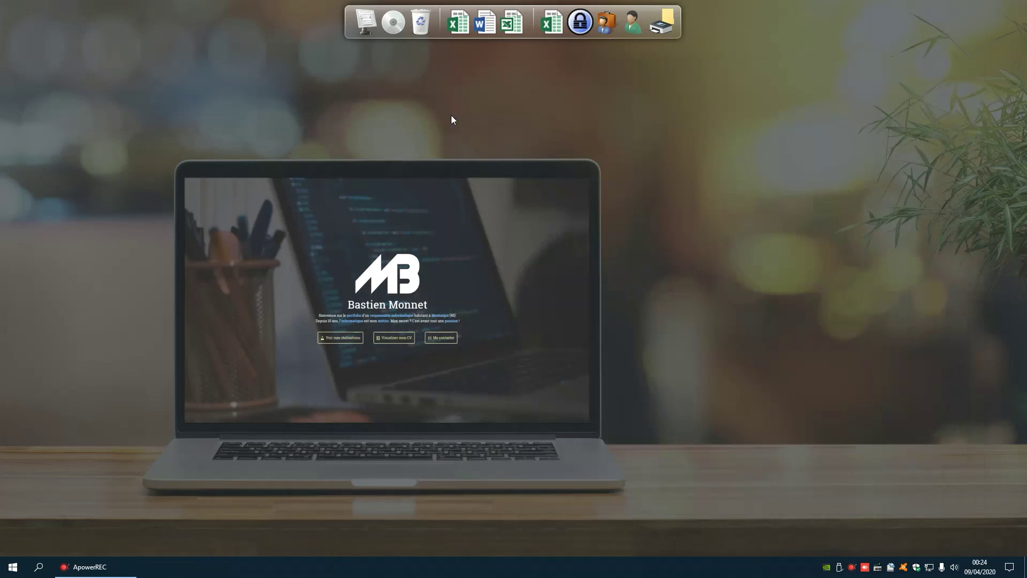
Launch Mozilla Firefox from Launchy by searching for "fir", and close the browser window
{"action": "key", "text": "alt+space"}
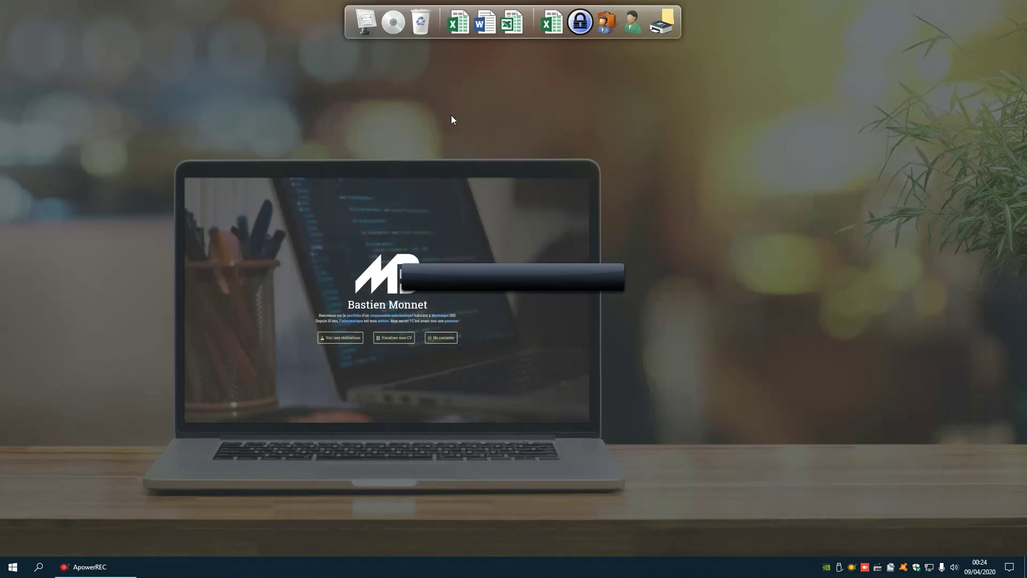
{"action": "type", "text": "fir"}
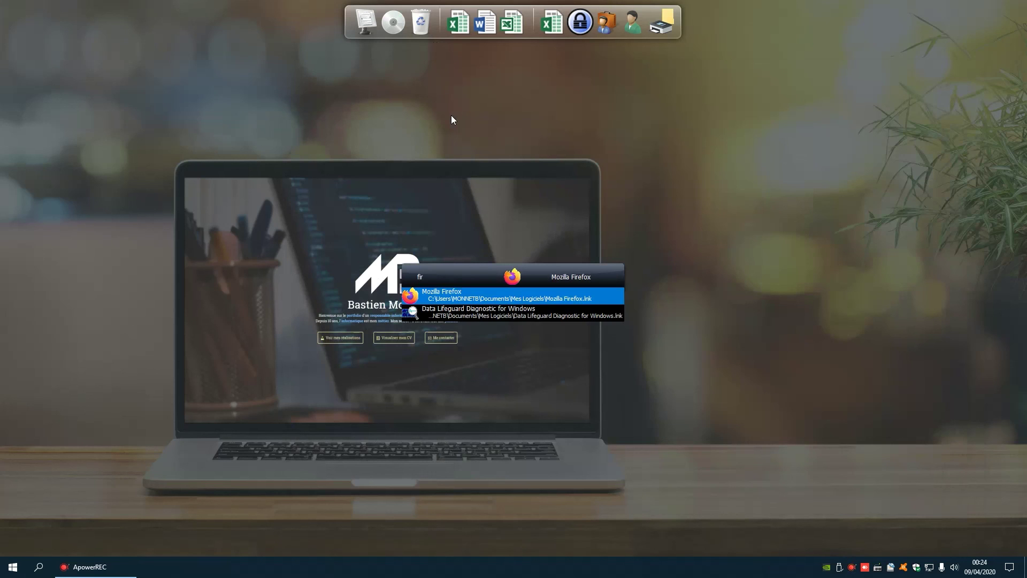
{"action": "key", "text": "Return"}
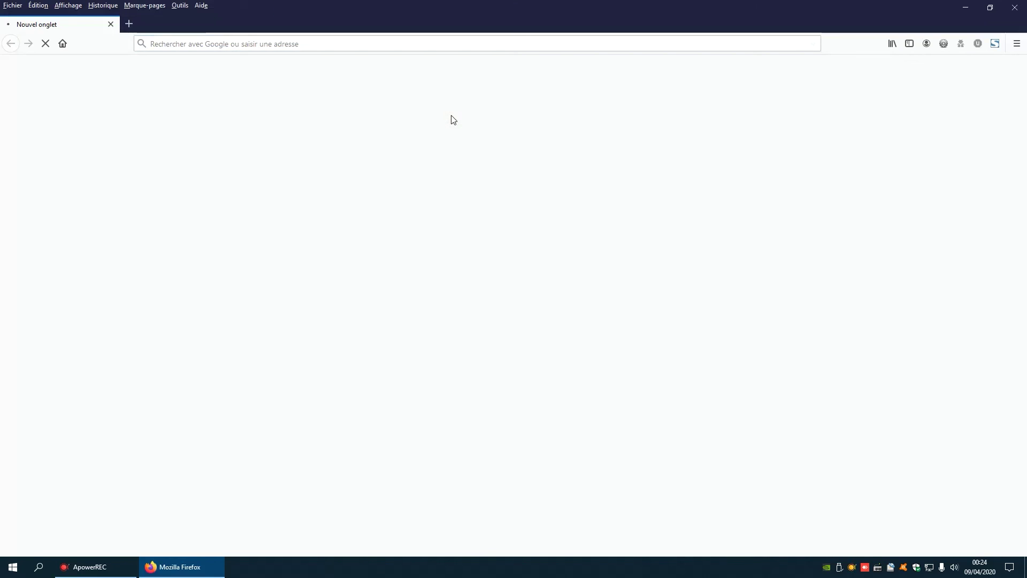
{"action": "left_click", "coordinate": [1015, 7]}
Calculate 4+5 in the Launchy bar and clear the expression
{"action": "key", "text": "alt+space"}
{"action": "type", "text": "cc"}
{"action": "key", "text": "BackSpace"}
{"action": "key", "text": "BackSpace"}
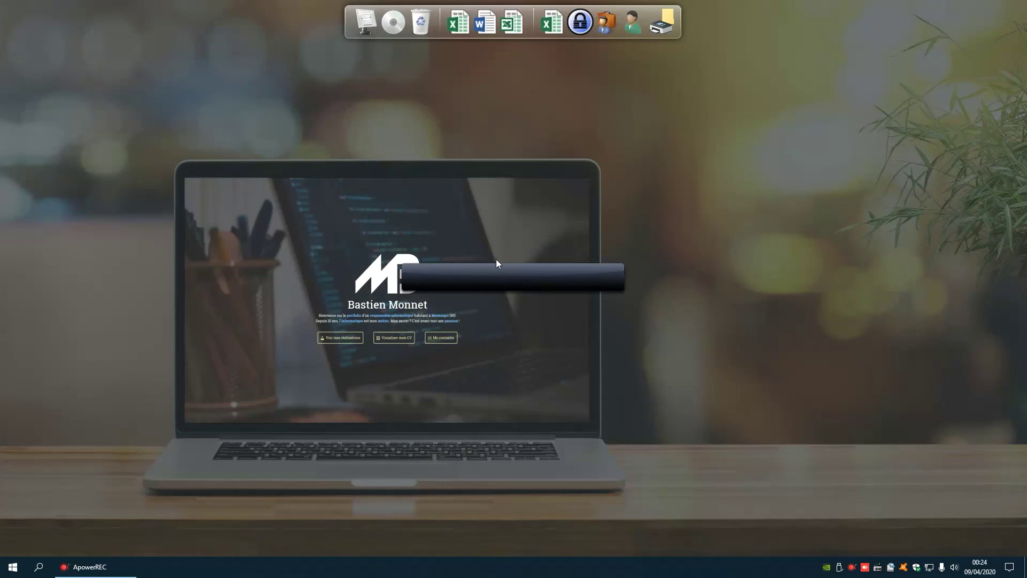
{"action": "type", "text": "4+5"}
{"action": "key", "text": "ctrl+a"}
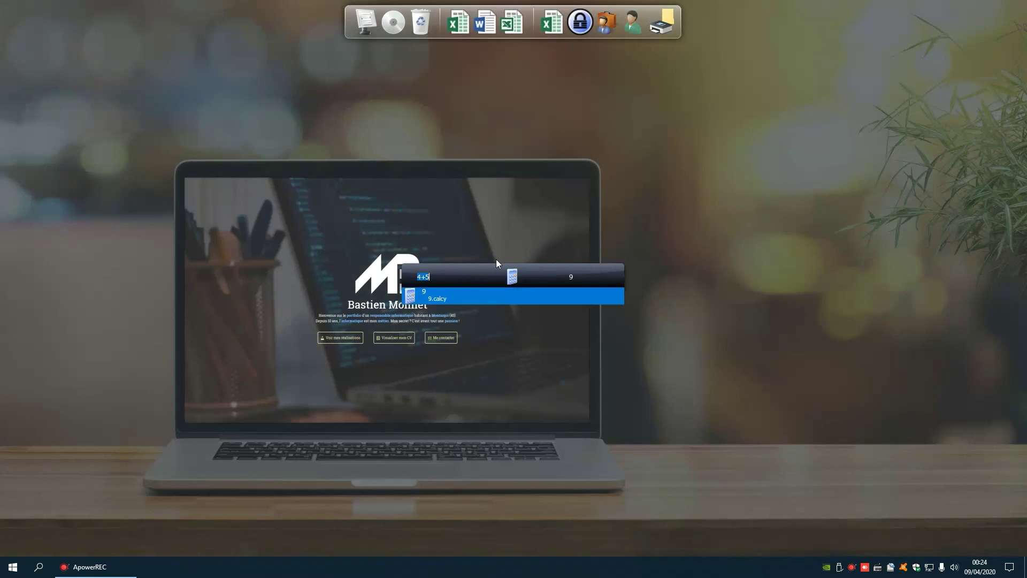
{"action": "key", "text": "BackSpace"}
Calculate ((10+11)*2)/10 in the Launchy bar, clear the expression and hide the bar
{"action": "type", "text": "(10+11)*2)"}
{"action": "key", "text": "Home"}
{"action": "type", "text": "(/10"}
{"action": "key", "text": "ctrl+a"}
{"action": "key", "text": "BackSpace"}
{"action": "key", "text": "Escape"}
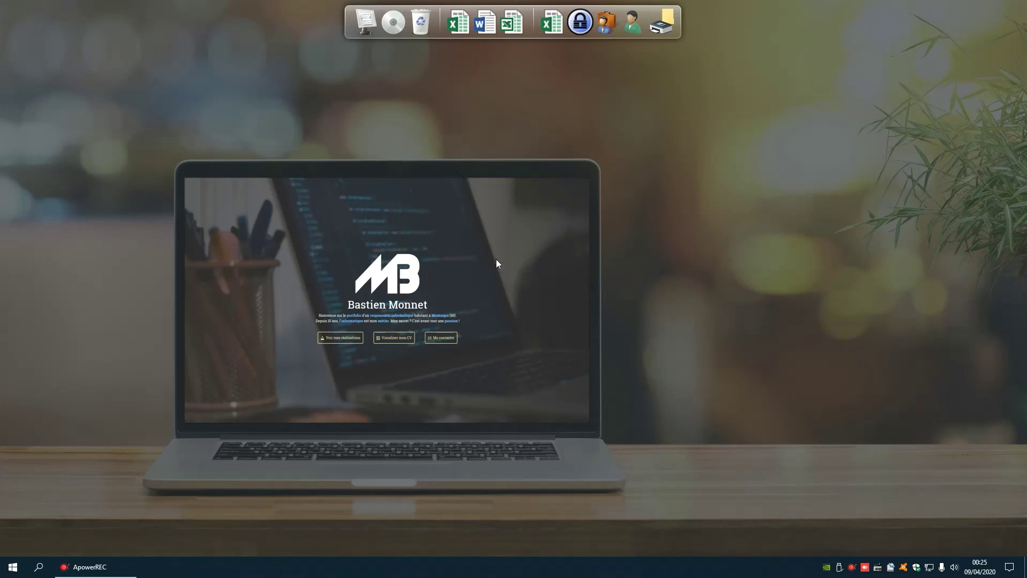
Bring up the Launchy bar, calculate 45*50 and clear the expression
{"action": "key", "text": "alt+space"}
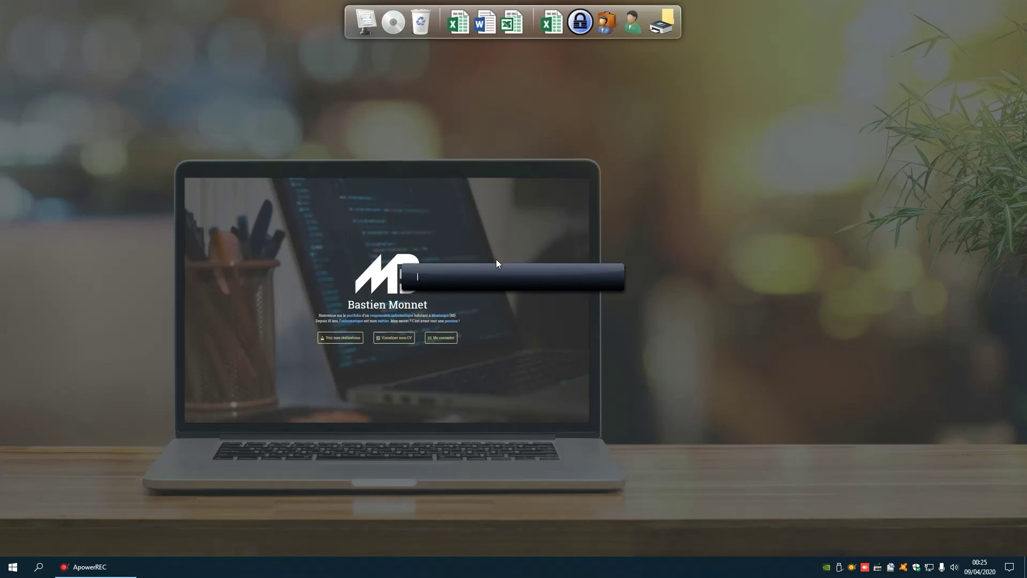
{"action": "type", "text": "45*50"}
{"action": "key", "text": "ctrl+a"}
{"action": "key", "text": "BackSpace"}
Launch a command prompt from Launchy with "cmd" and close it with the exit command
{"action": "type", "text": "cmd"}
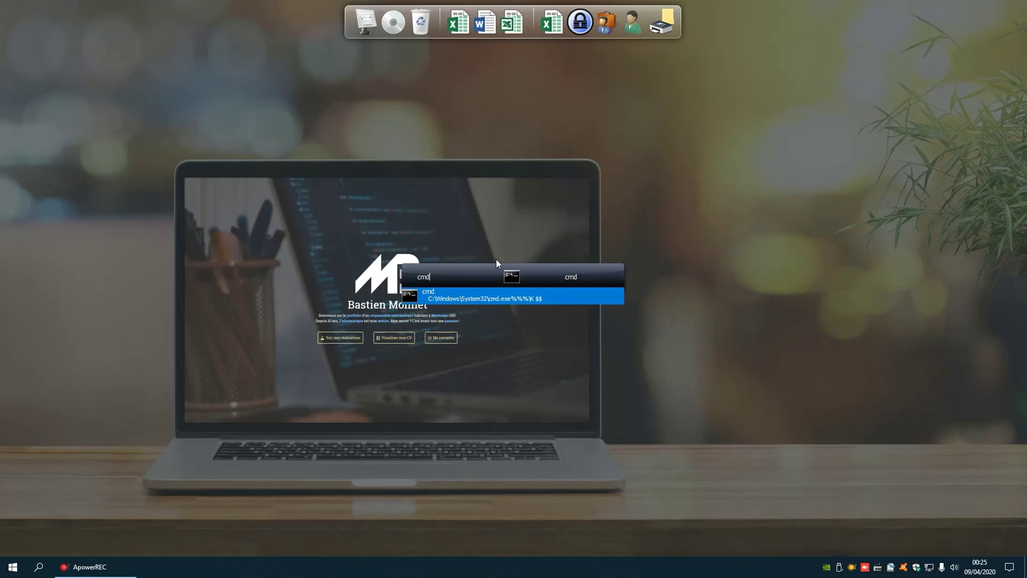
{"action": "key", "text": "Return"}
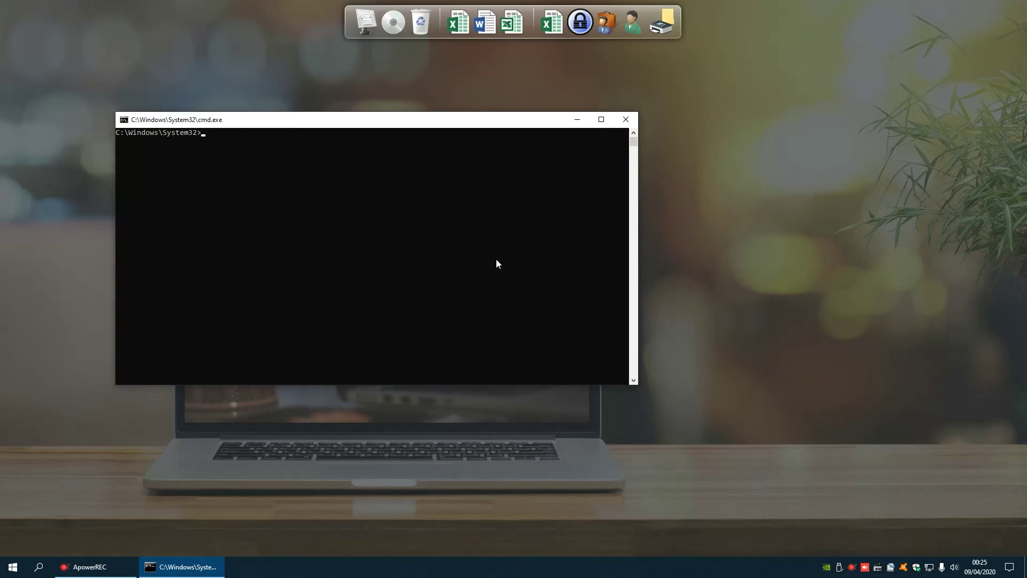
{"action": "type", "text": "exit"}
{"action": "key", "text": "Return"}
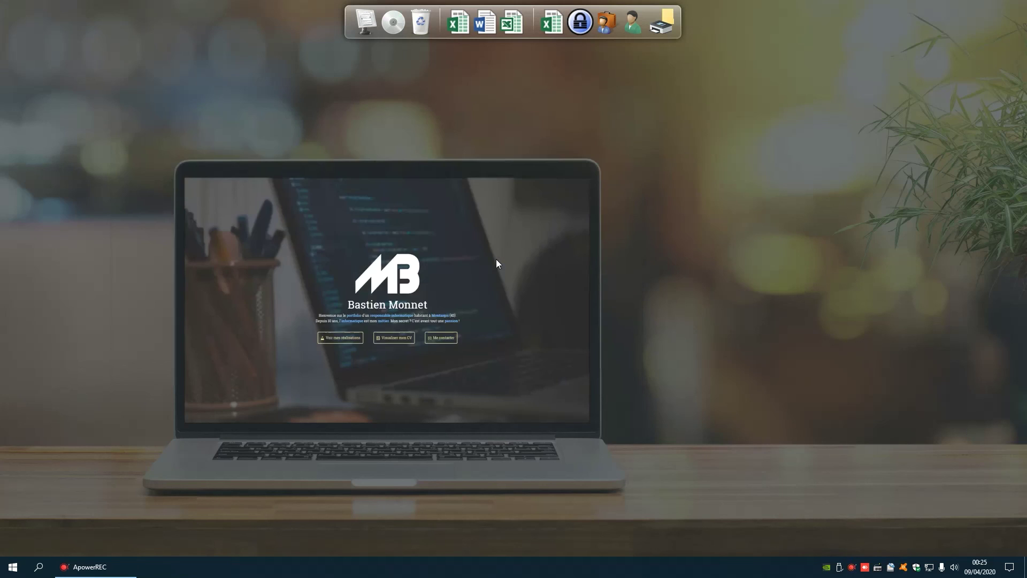
Show and hide the Launchy bar once, and launch Mozilla Firefox from it by searching for "fire"
{"action": "key", "text": "alt+space"}
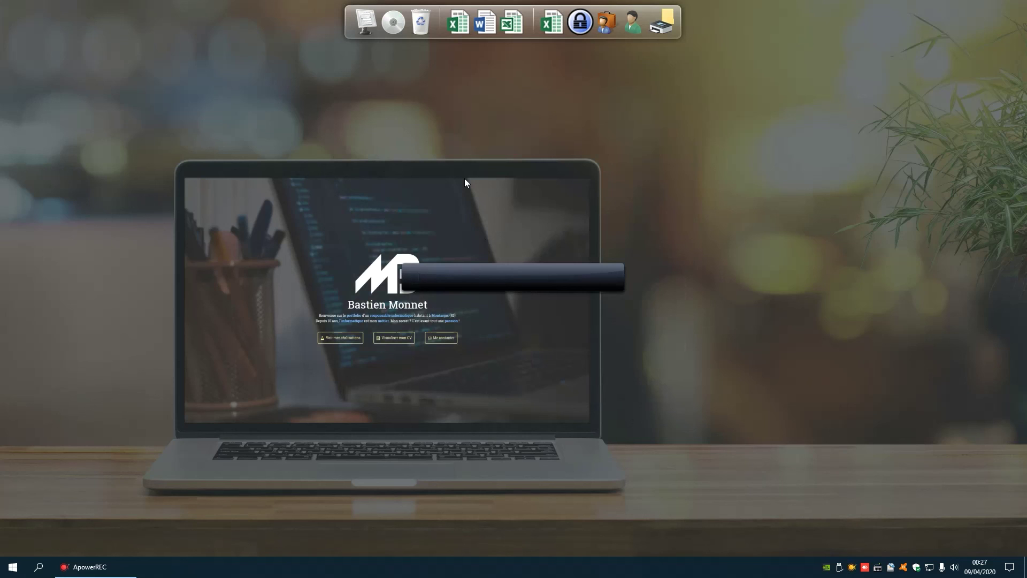
{"action": "key", "text": "Escape"}
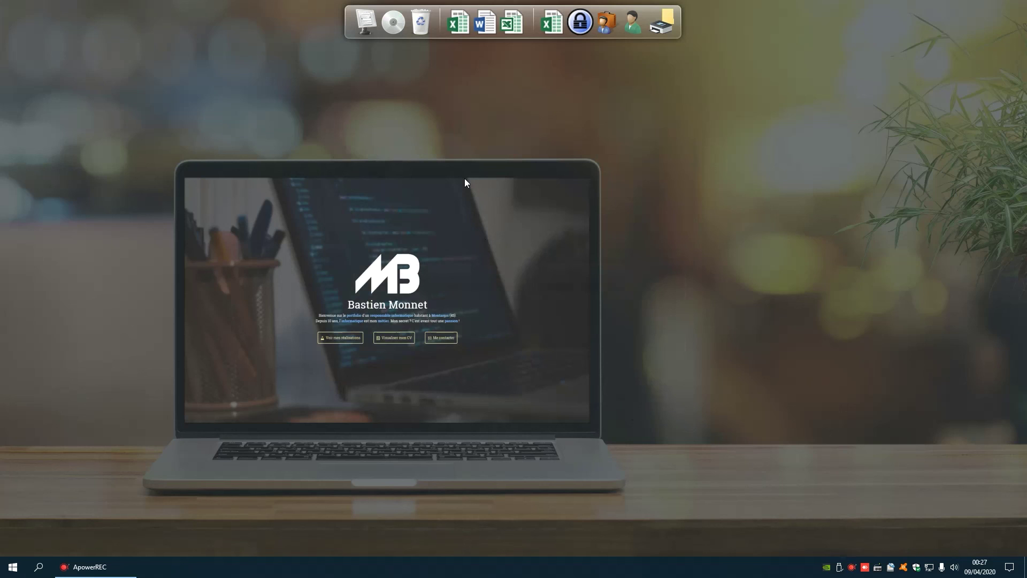
{"action": "key", "text": "alt+space"}
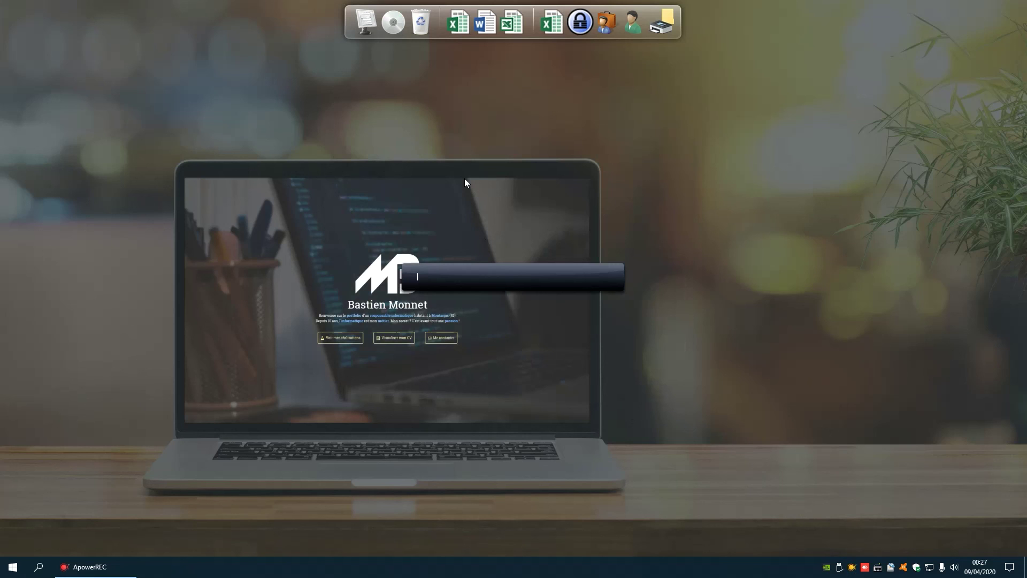
{"action": "type", "text": "fire"}
{"action": "key", "text": "Return"}
Calculate 15+50+20 in the Launchy bar over the open Firefox window
{"action": "key", "text": "alt+space"}
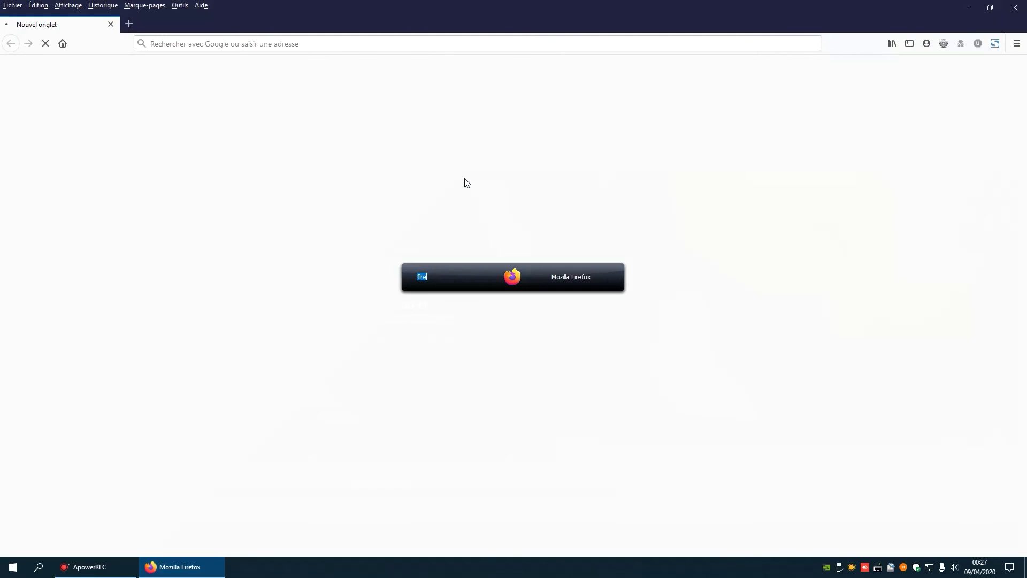
{"action": "type", "text": "15+50+20"}
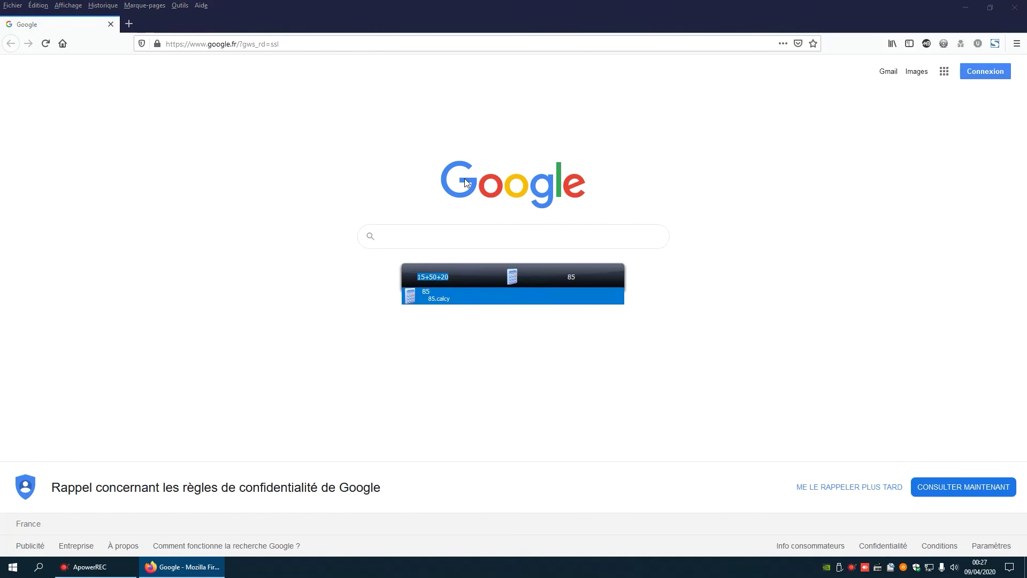
{"action": "key", "text": "Return"}
Replace the Launchy text with "cmd" to launch a command prompt over Firefox, and close the prompt window
{"action": "key", "text": "alt+space"}
{"action": "key", "text": "BackSpace"}
{"action": "type", "text": "cmd"}
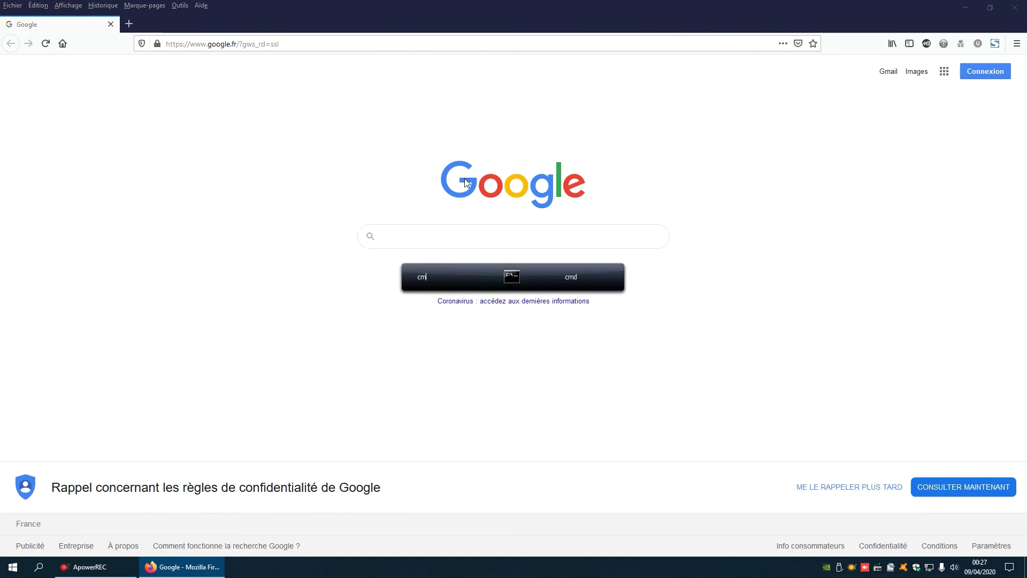
{"action": "key", "text": "Return"}
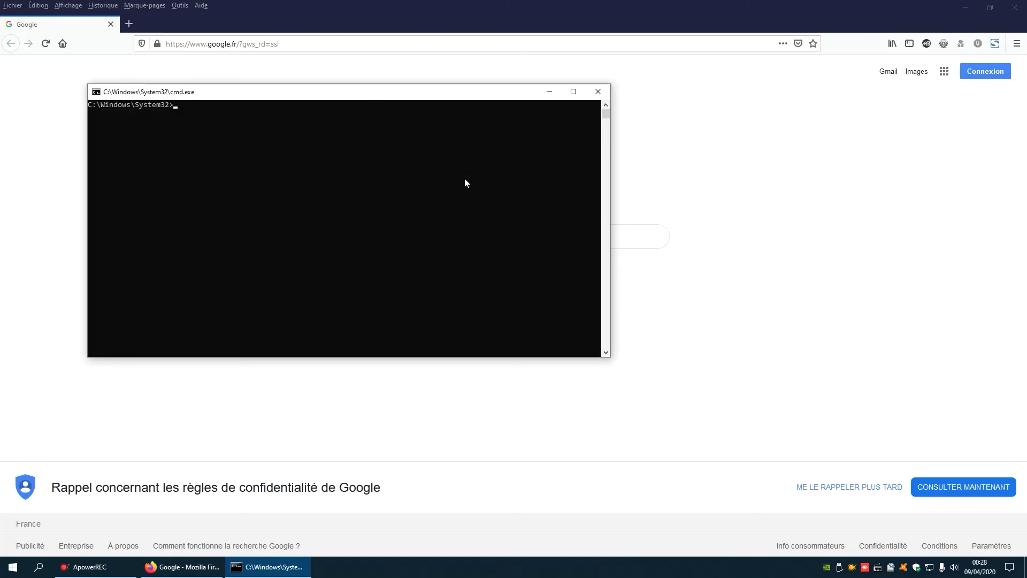
{"action": "left_click", "coordinate": [598, 92]}
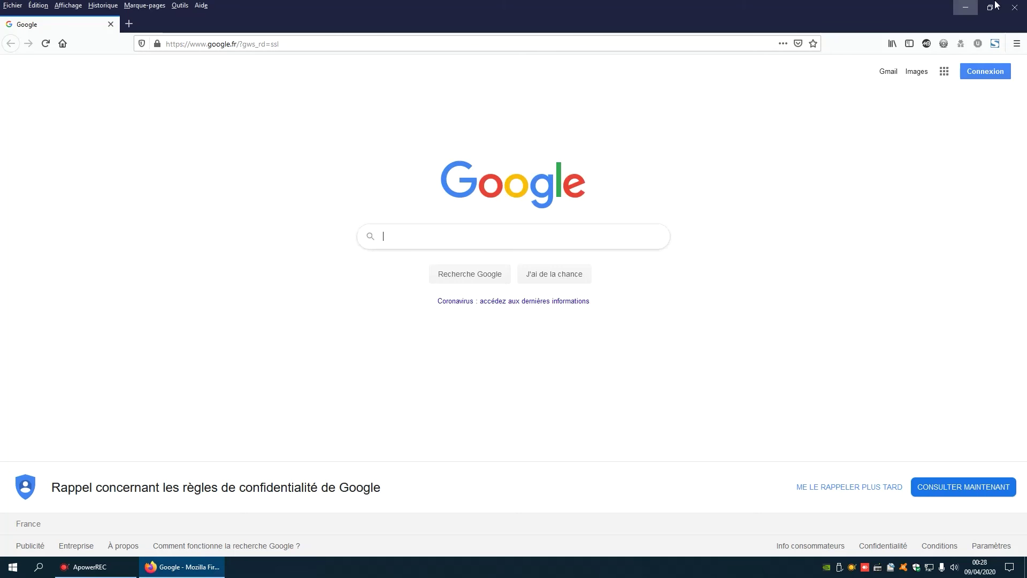
Close the Firefox window, and show and hide the Launchy bar on the desktop
{"action": "left_click", "coordinate": [1015, 7]}
{"action": "key", "text": "alt+space"}
{"action": "key", "text": "Escape"}
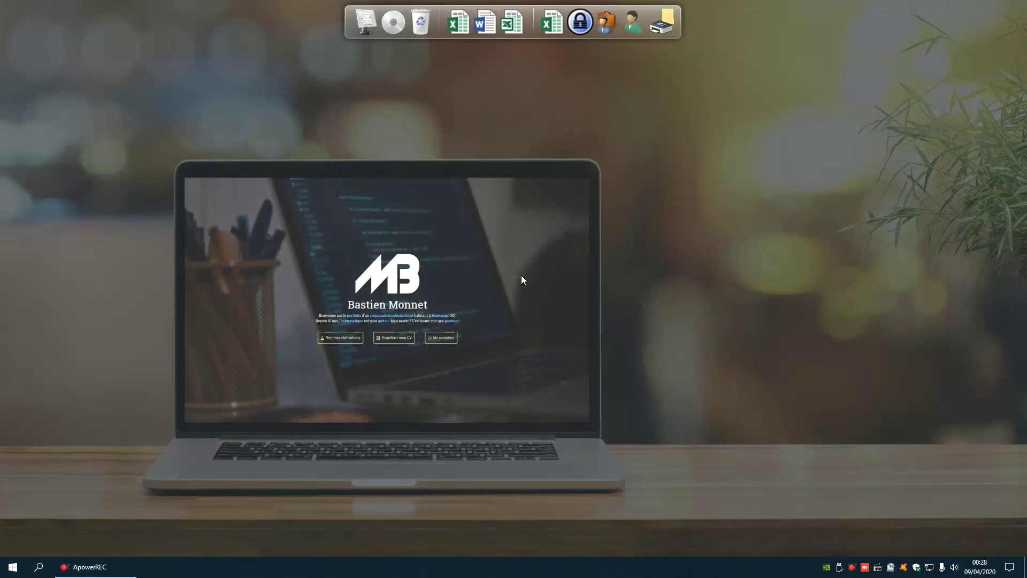